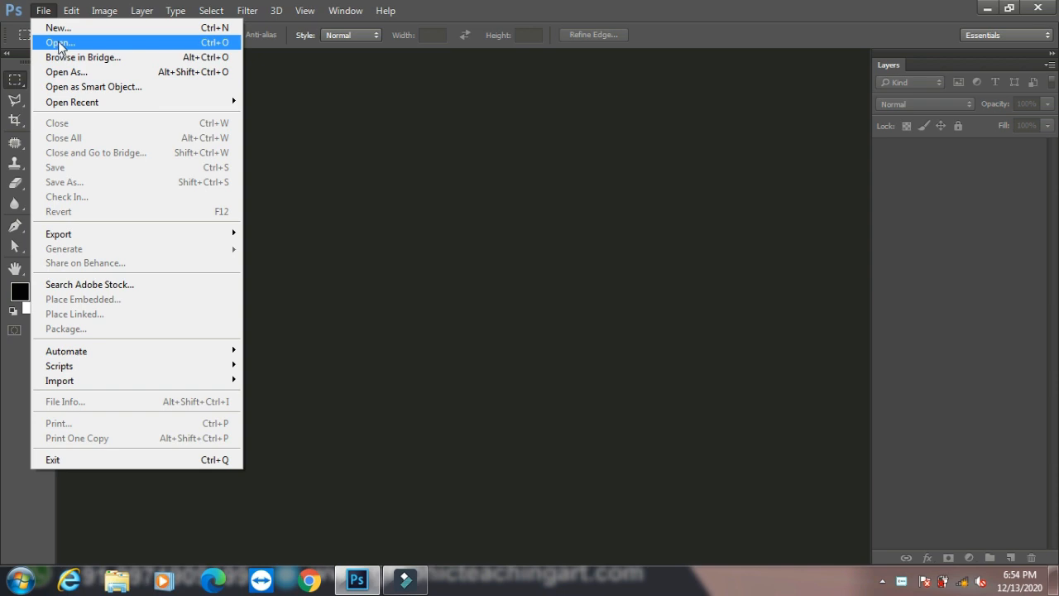
Step: Open the portrait photo of the man in a suit
click(400, 351)
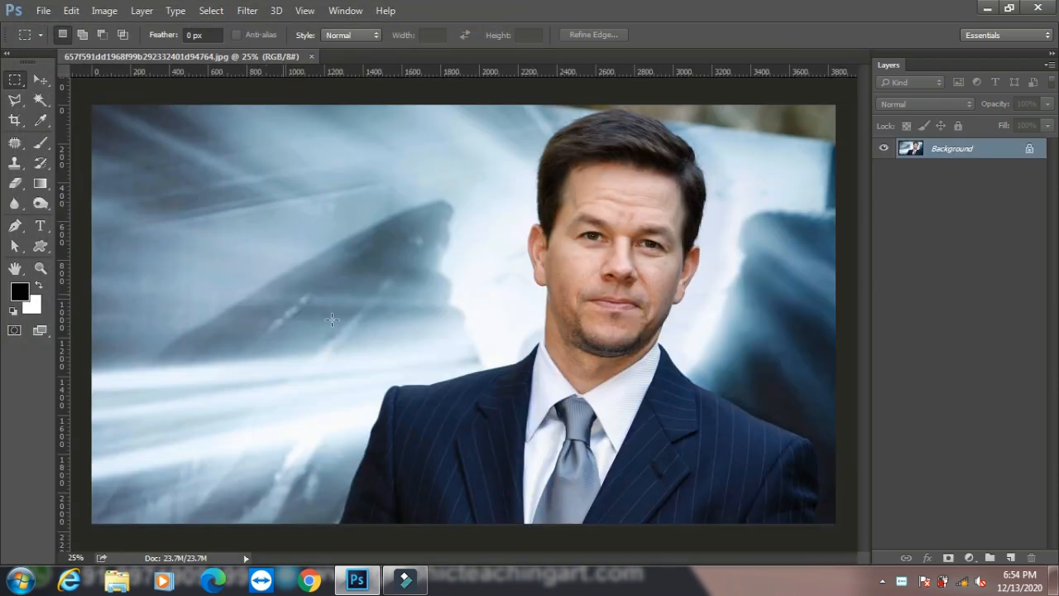
Step: Select a rectangular area over the left half of the man's face, cut it, and undo the cut
drag(345, 164, 480, 308)
drag(416, 237, 574, 242)
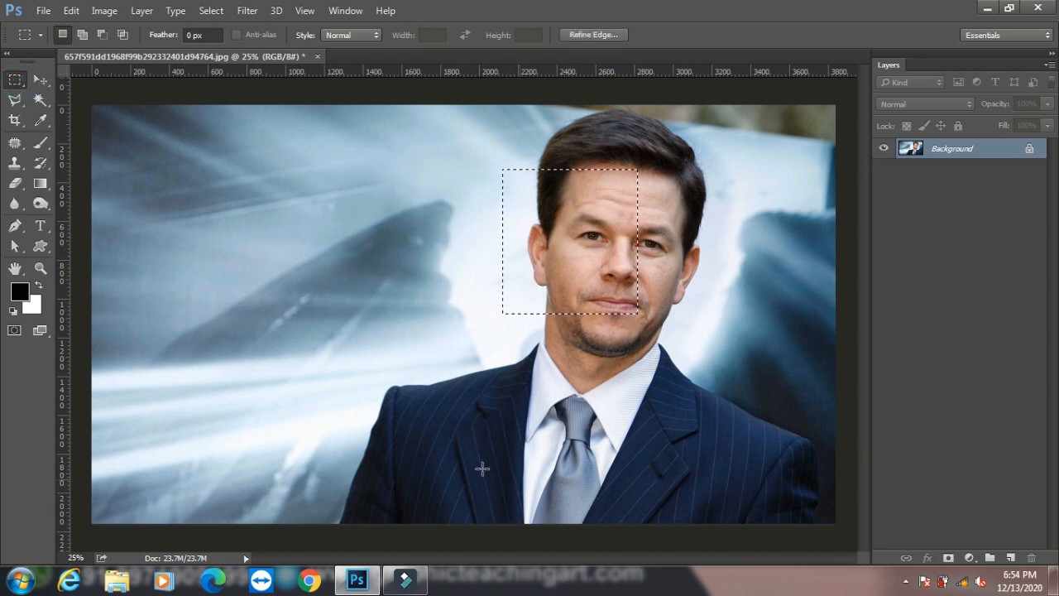
click(71, 10)
click(121, 83)
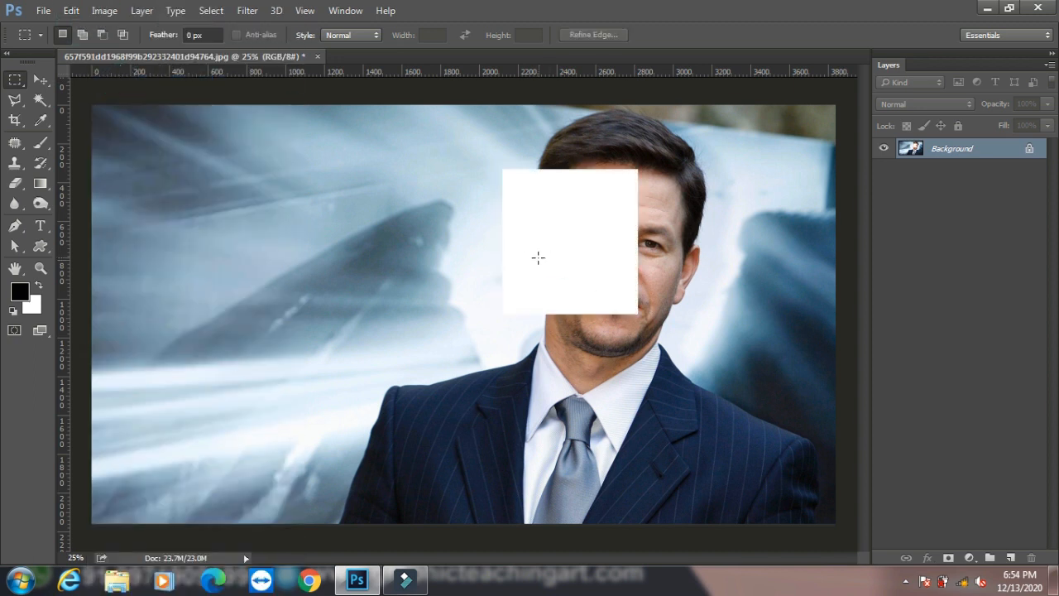
click(71, 10)
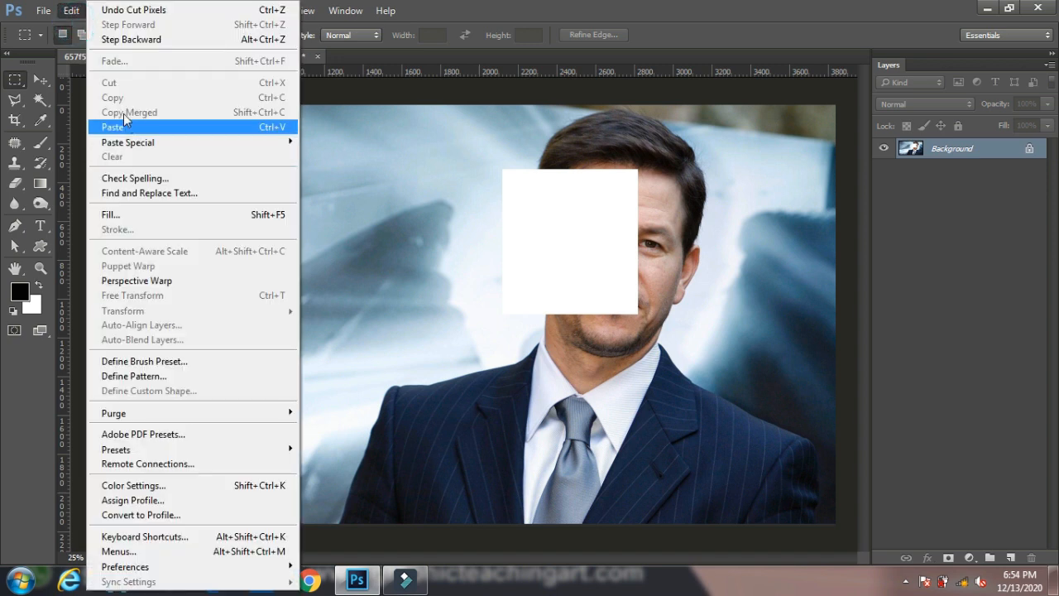
click(344, 169)
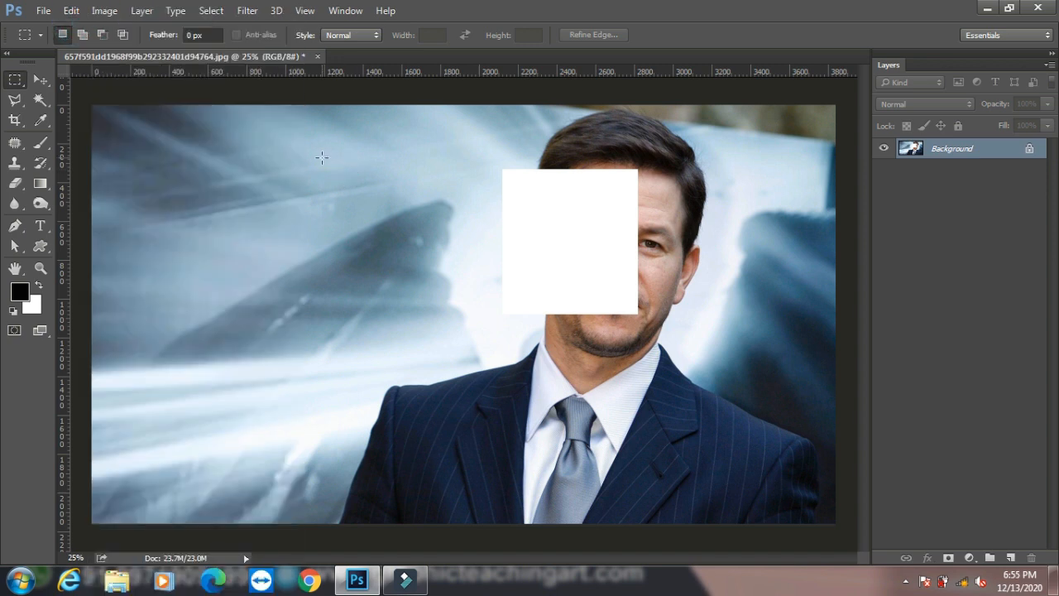
key(ctrl+z)
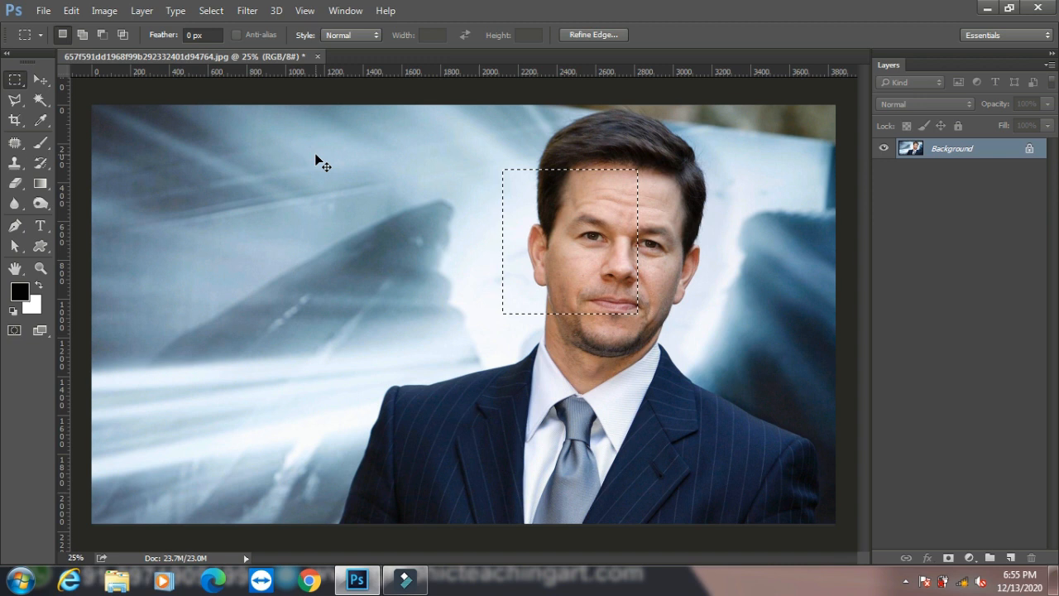
Step: Copy the selected face area, paste it as a new layer, and move it onto the backdrop left of the head
click(70, 10)
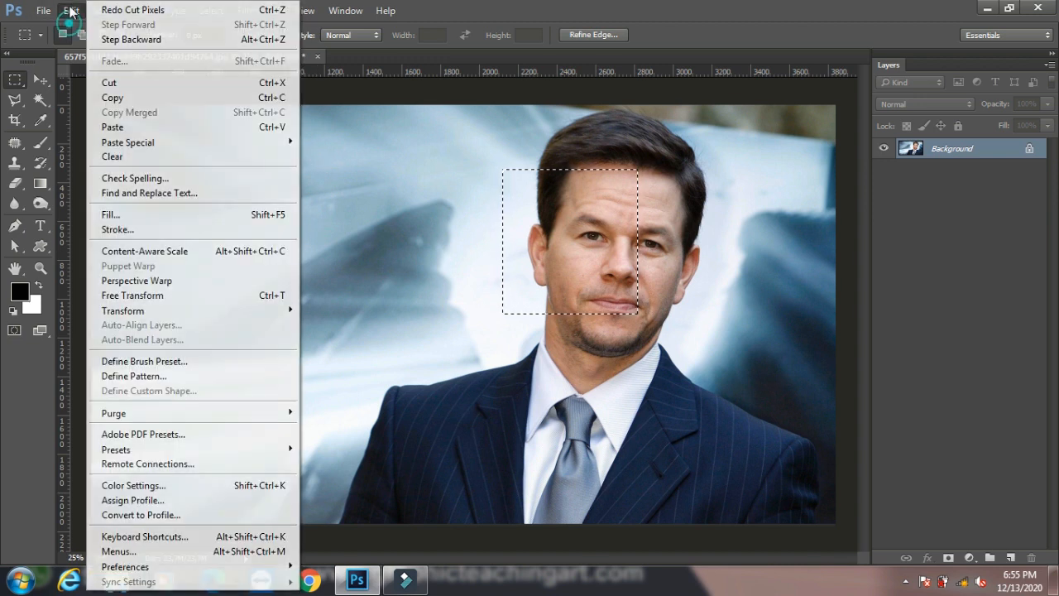
click(83, 97)
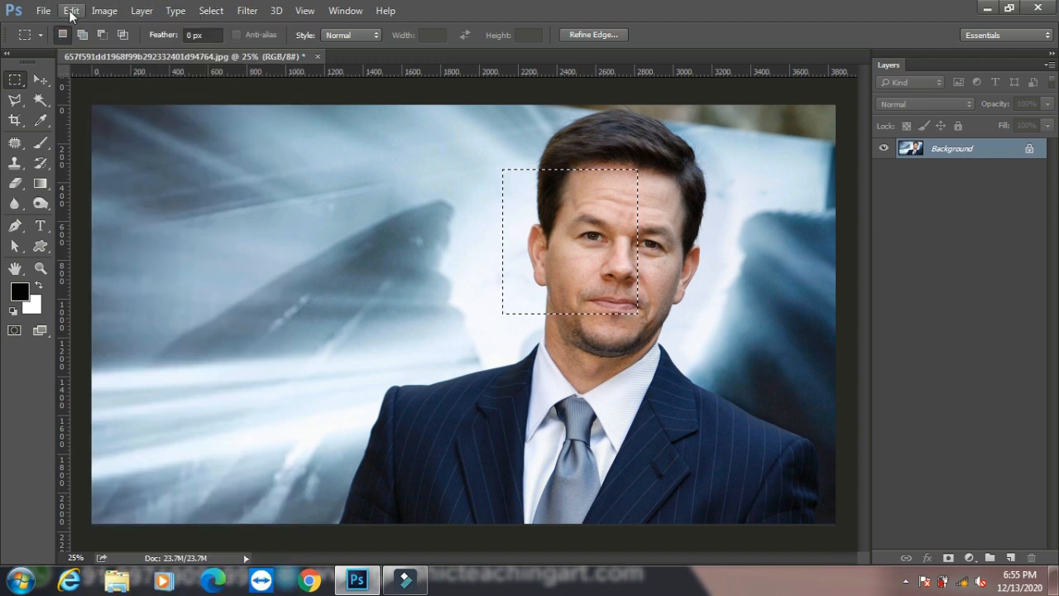
click(71, 10)
click(83, 123)
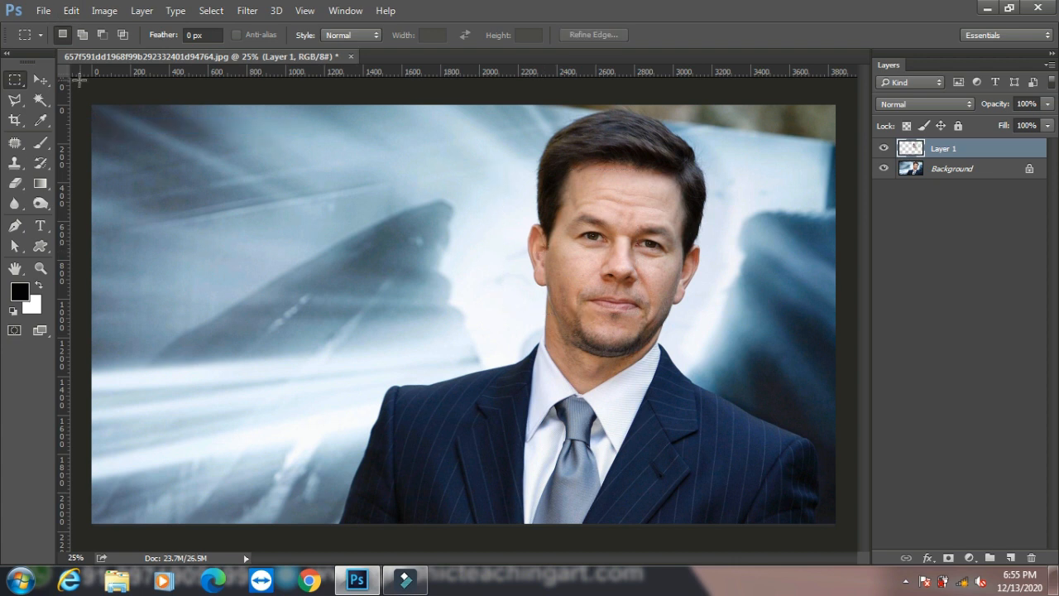
click(39, 80)
drag(580, 236, 430, 234)
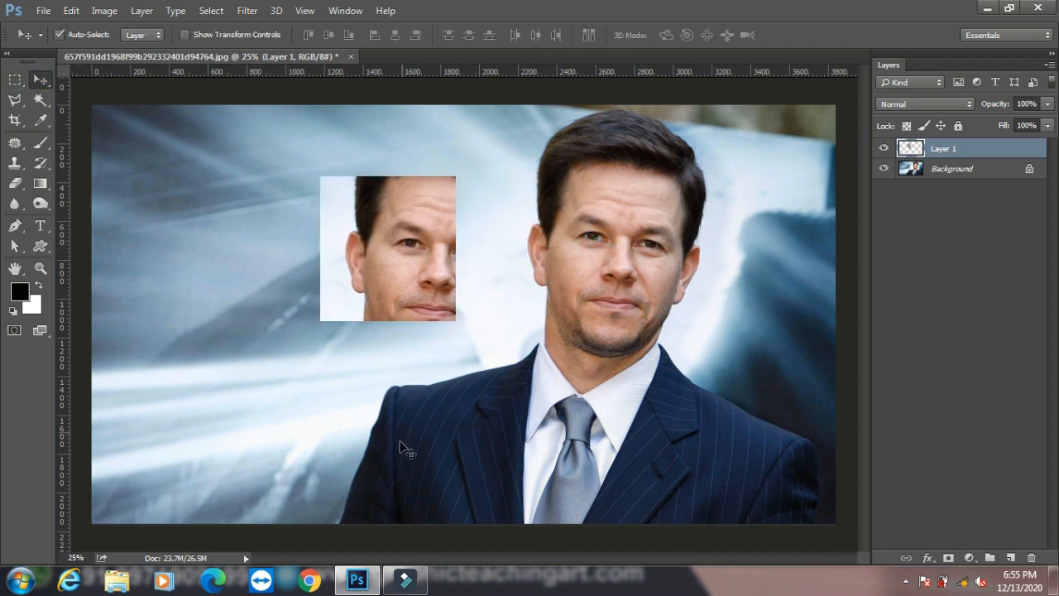
Step: On the Background layer, select a rectangle over the left half of the face, cut it, and undo the cut
click(70, 13)
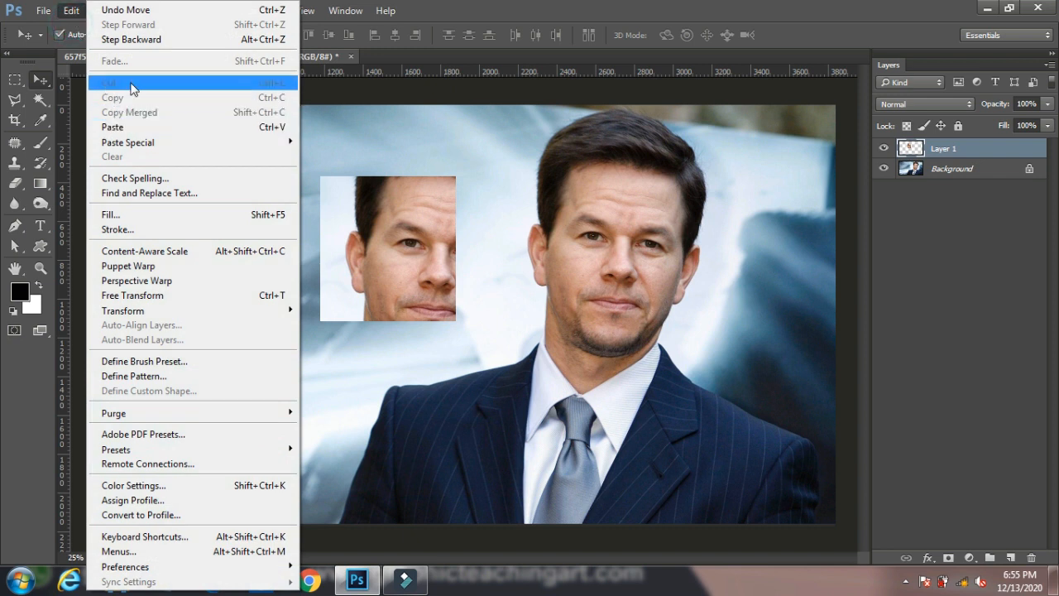
click(374, 130)
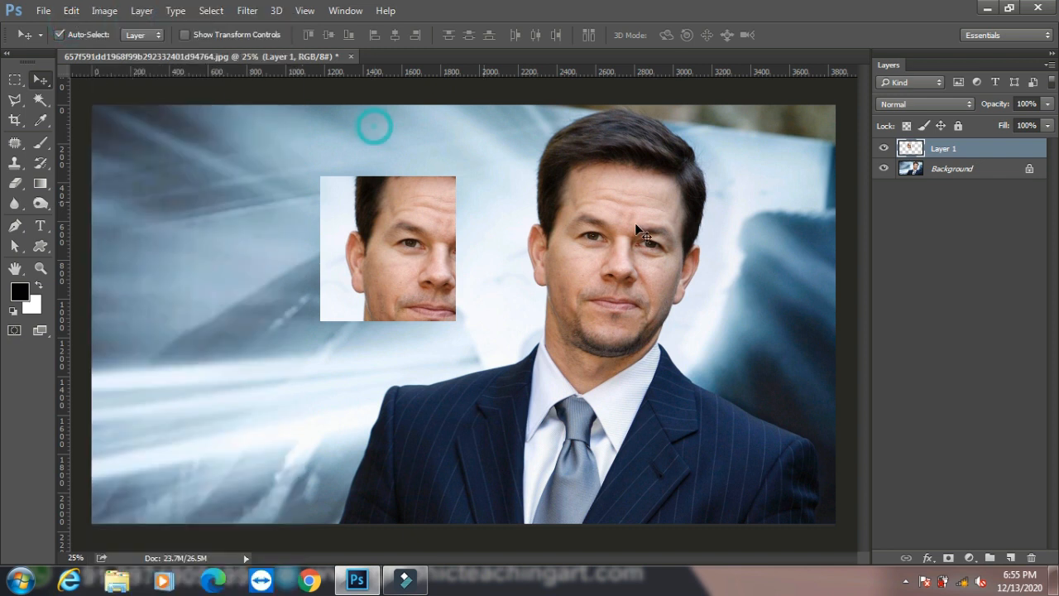
click(855, 168)
click(944, 171)
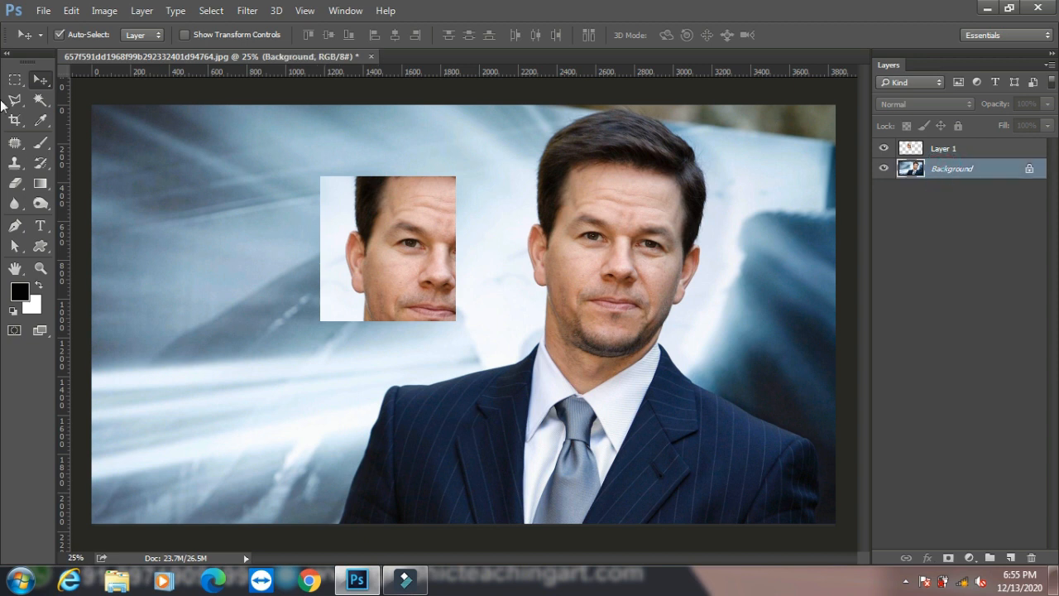
click(14, 81)
drag(512, 179, 646, 319)
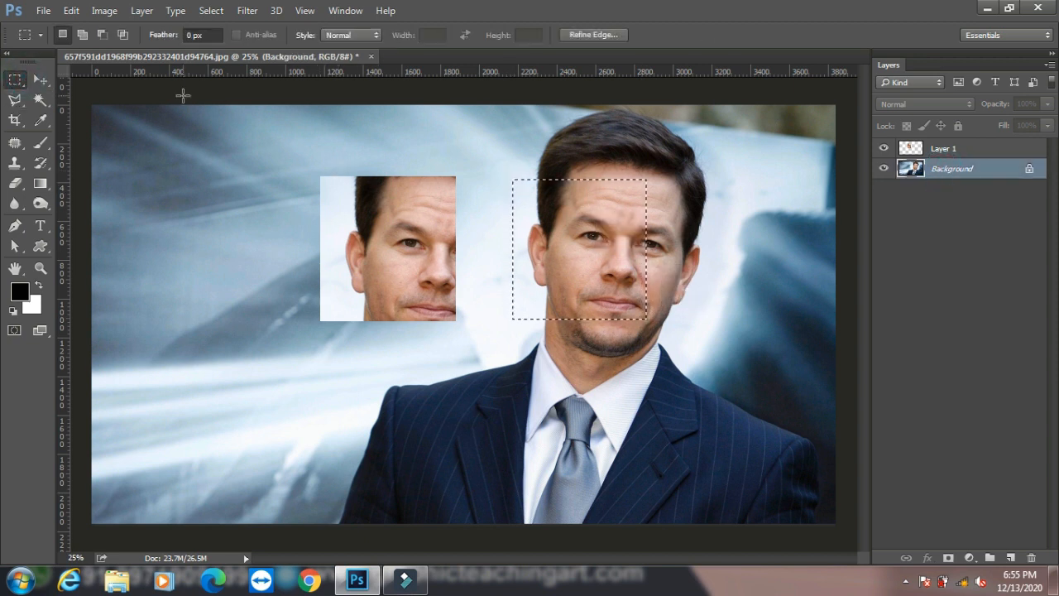
key(ctrl+x)
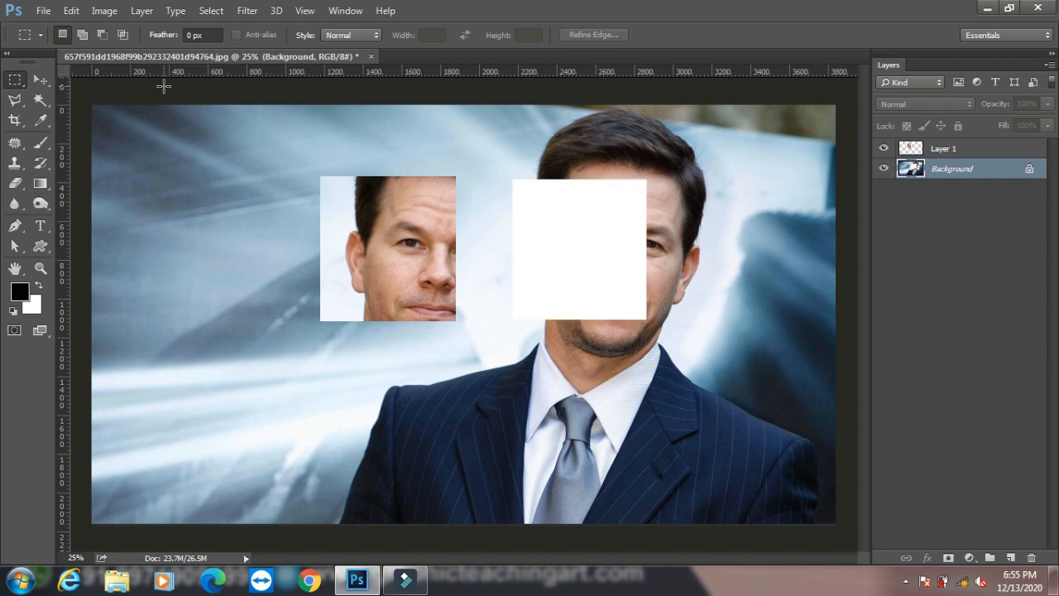
key(ctrl+z)
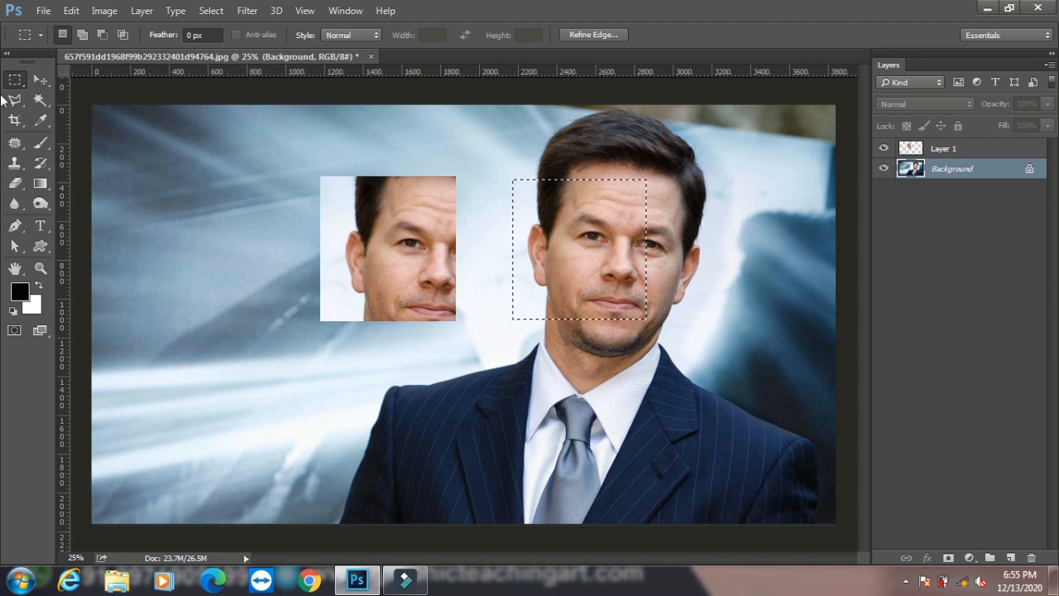
Step: Revert the photo to its last saved state
click(71, 10)
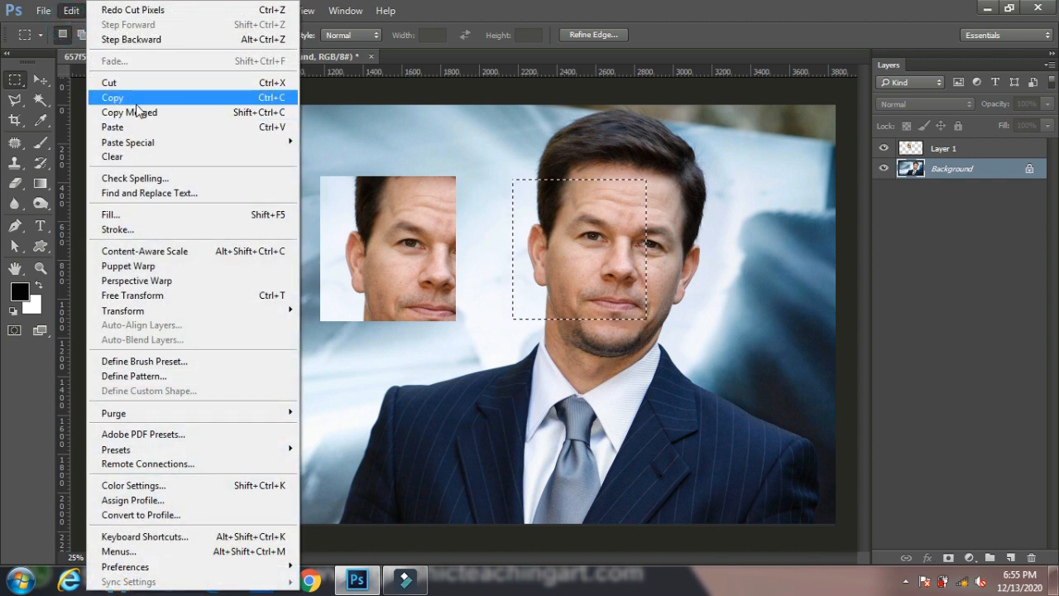
click(41, 80)
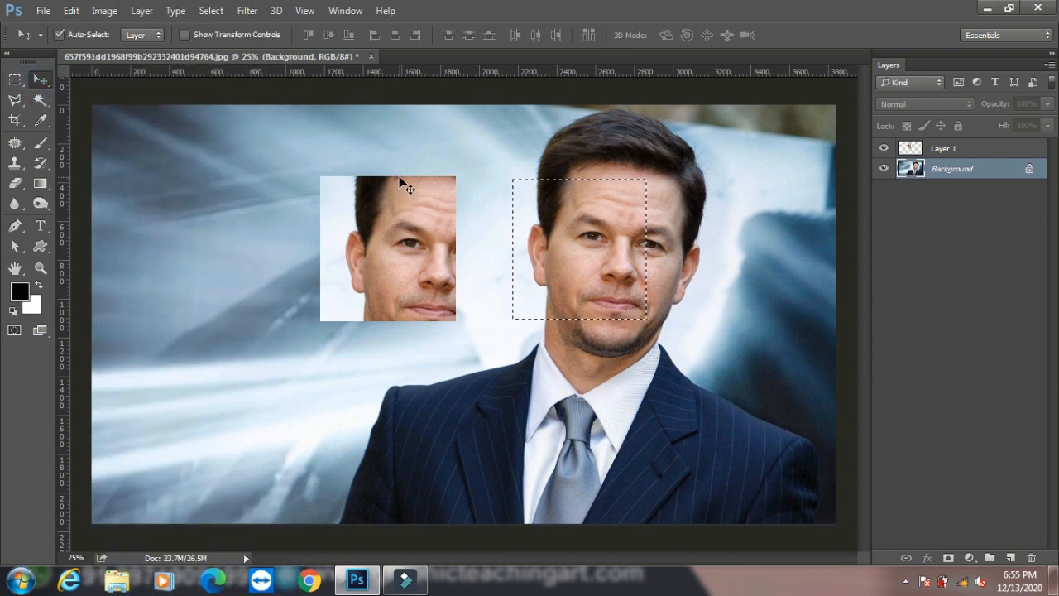
key(BackSpace)
key(F12)
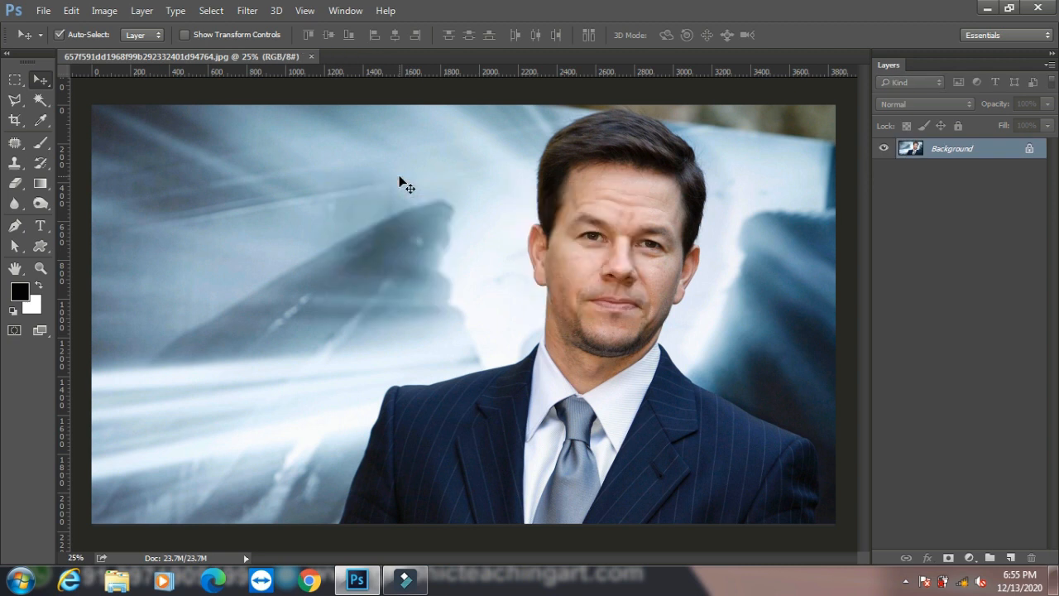
Step: Duplicate the photo layer, scale it to about 41% in the lower-left corner, and place two more copies at the canvas's upper left and lower right
key(ctrl+j)
key(ctrl+t)
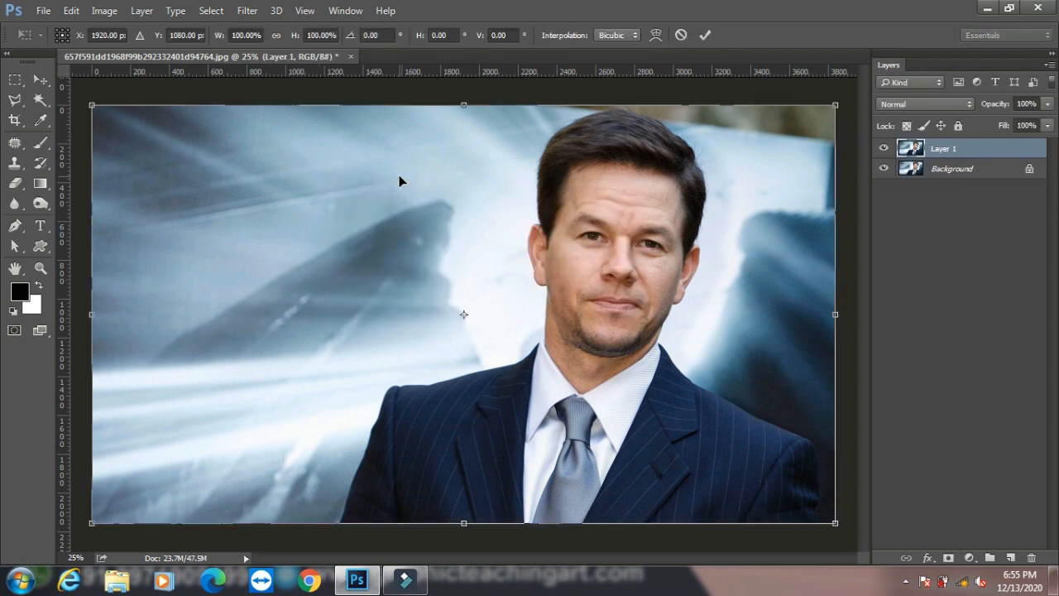
drag(832, 107, 401, 366)
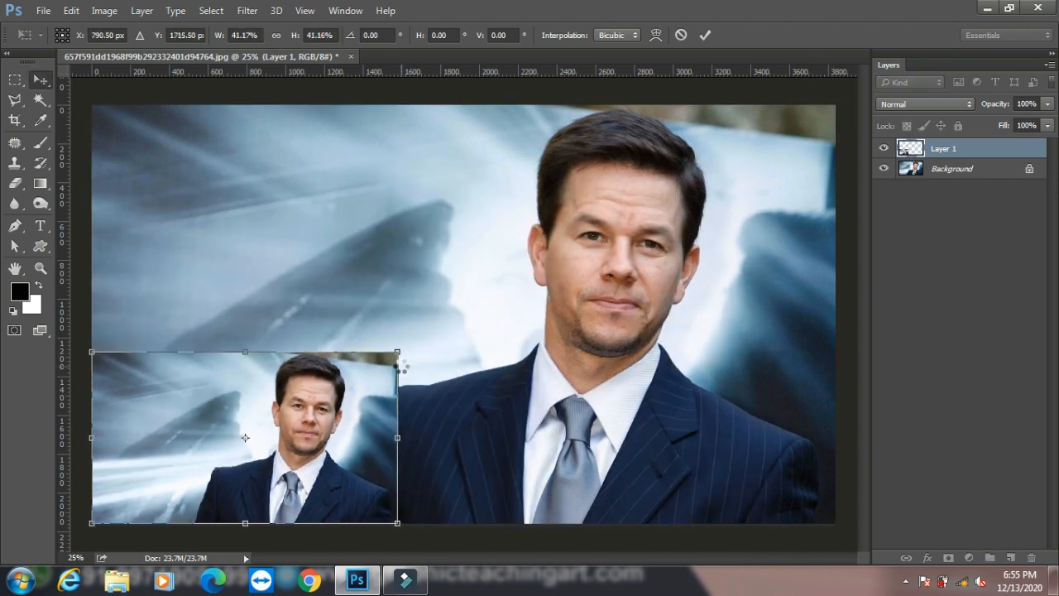
key(Return)
drag(312, 424, 700, 543)
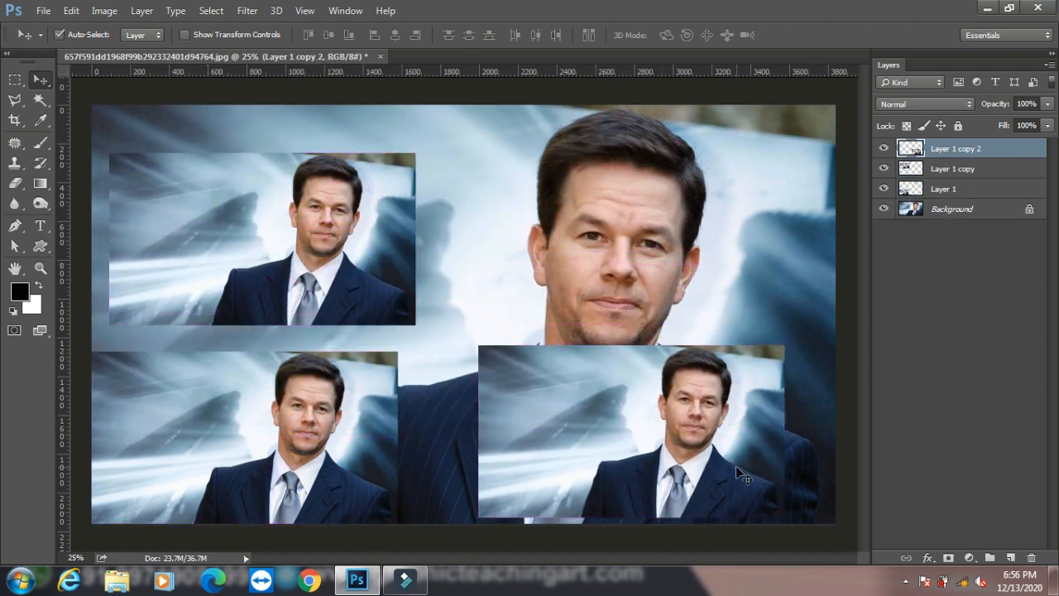
Step: Select a large rectangle spanning the three small photos, copy its content from the Layer 1 copy 2 layer, and paste it
click(15, 80)
drag(221, 126, 744, 488)
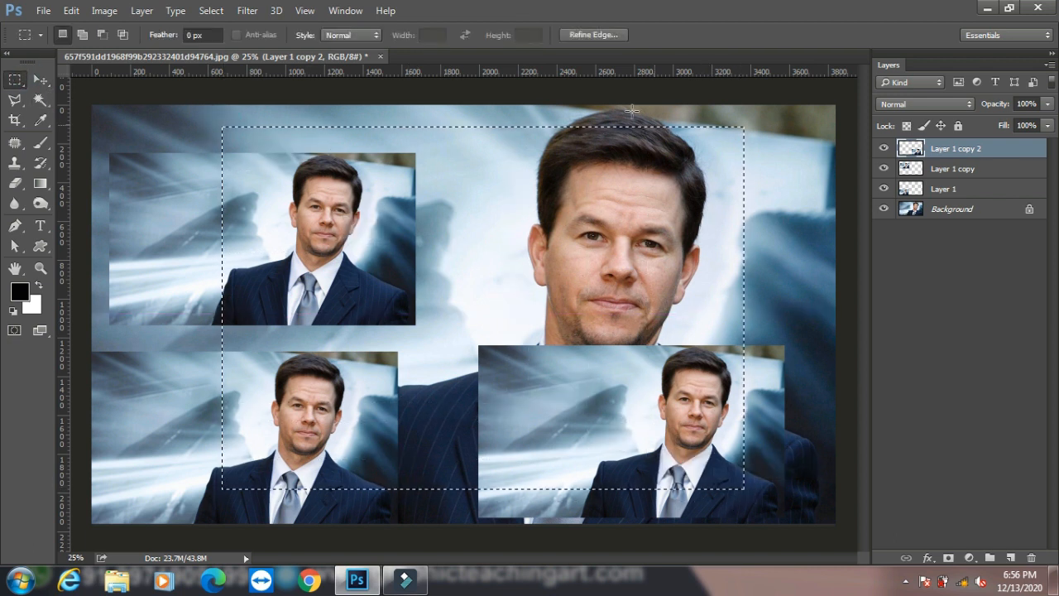
click(84, 11)
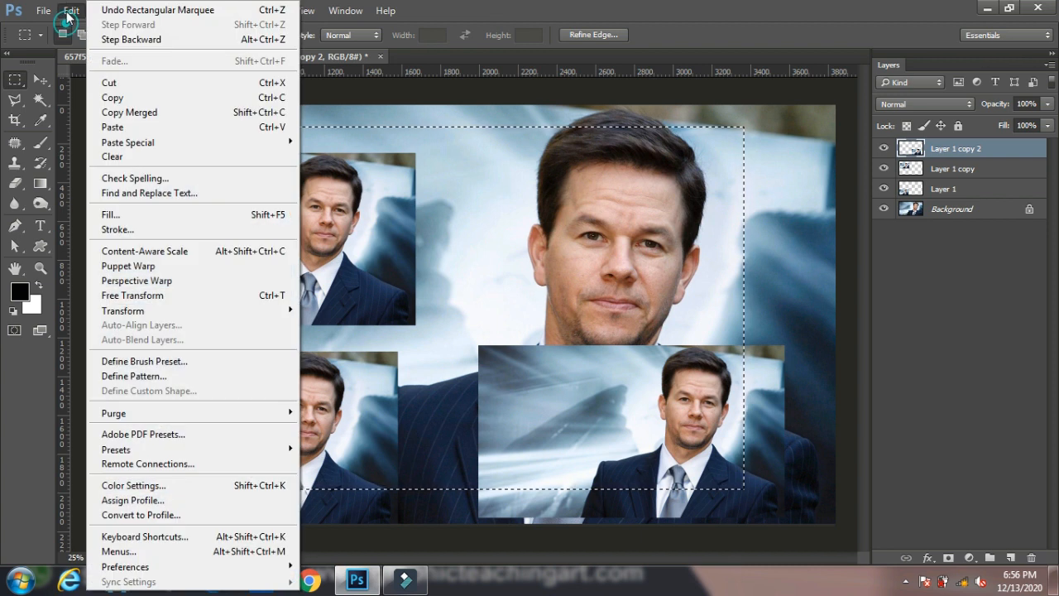
click(121, 98)
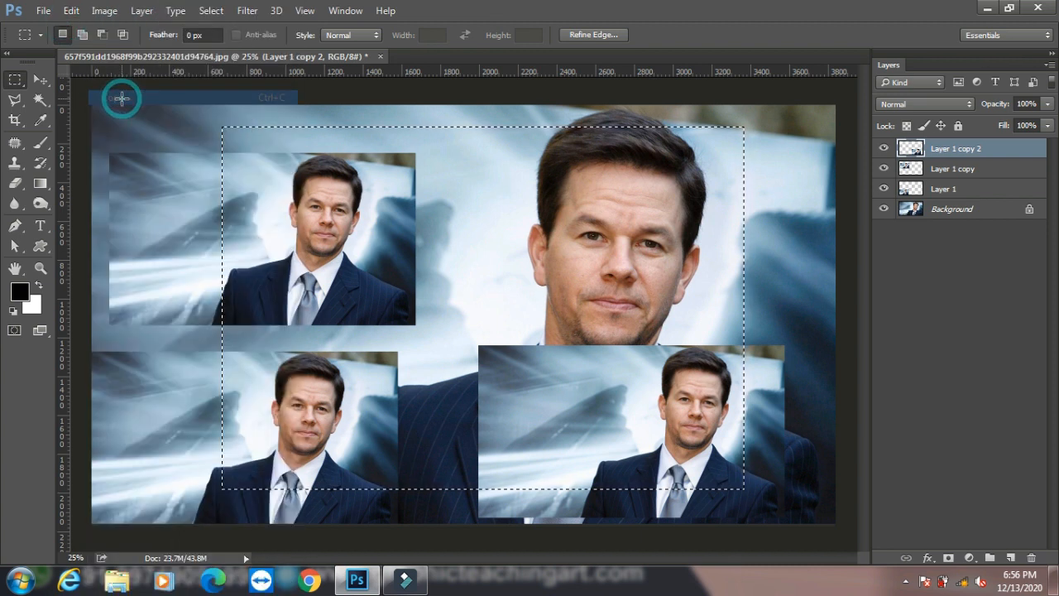
click(70, 11)
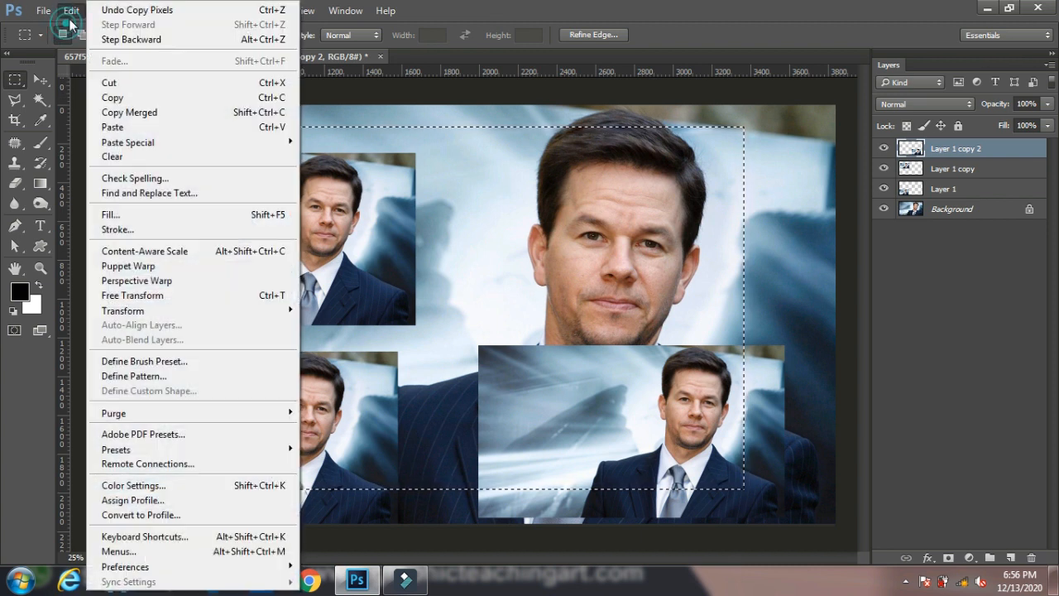
click(116, 127)
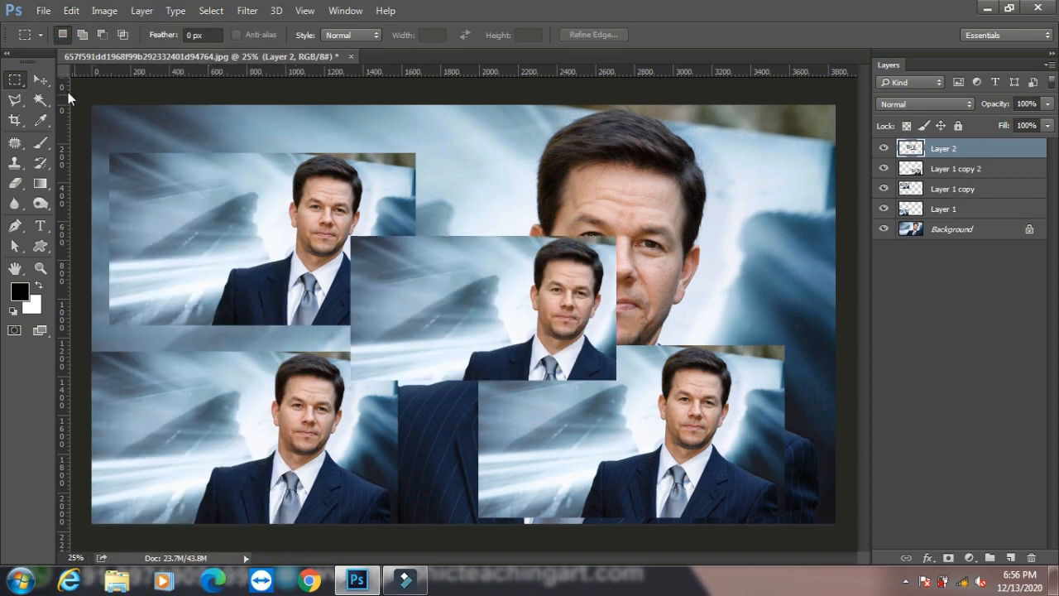
Step: Move the pasted piece above the lower-right small photo, aligned with its right edge, and hide the Layer 2 layer
click(40, 80)
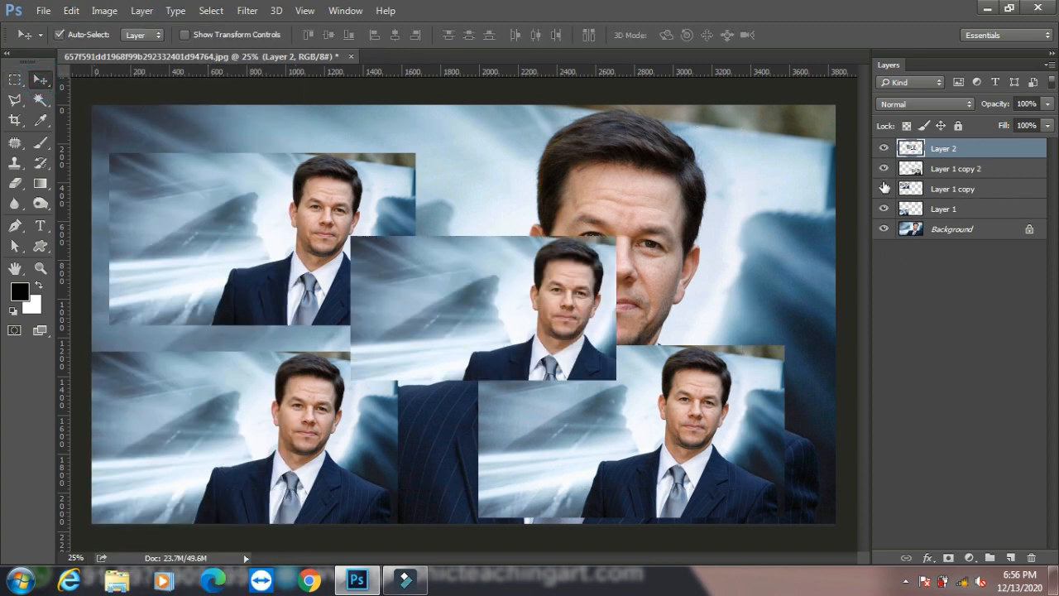
click(884, 168)
click(884, 169)
drag(533, 369, 702, 275)
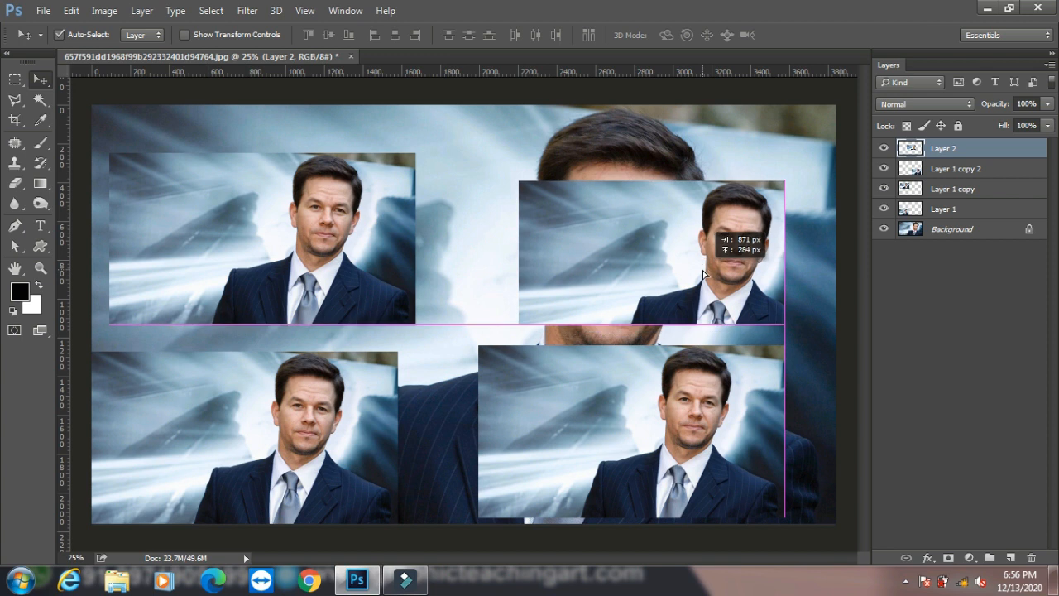
click(884, 149)
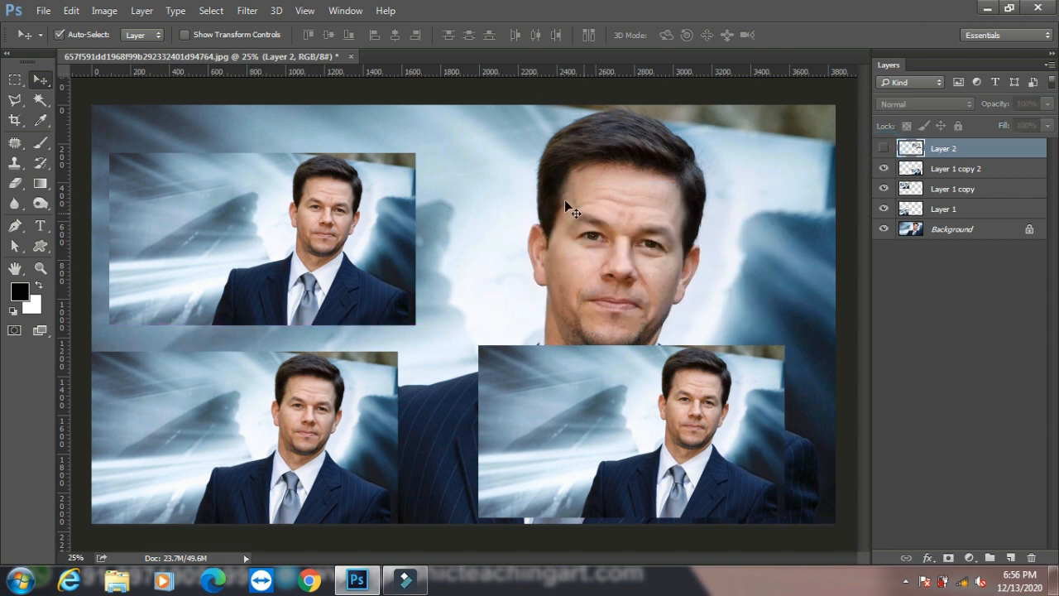
Step: Select a large rectangle spanning the three small photos and copy the merged content of all visible layers
click(17, 85)
drag(242, 124, 723, 507)
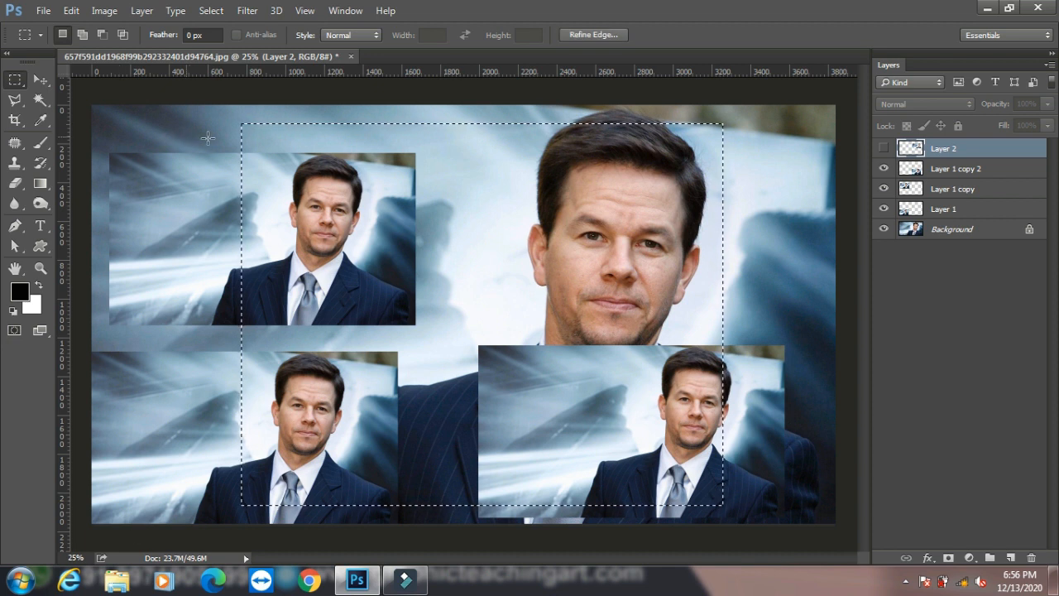
click(71, 13)
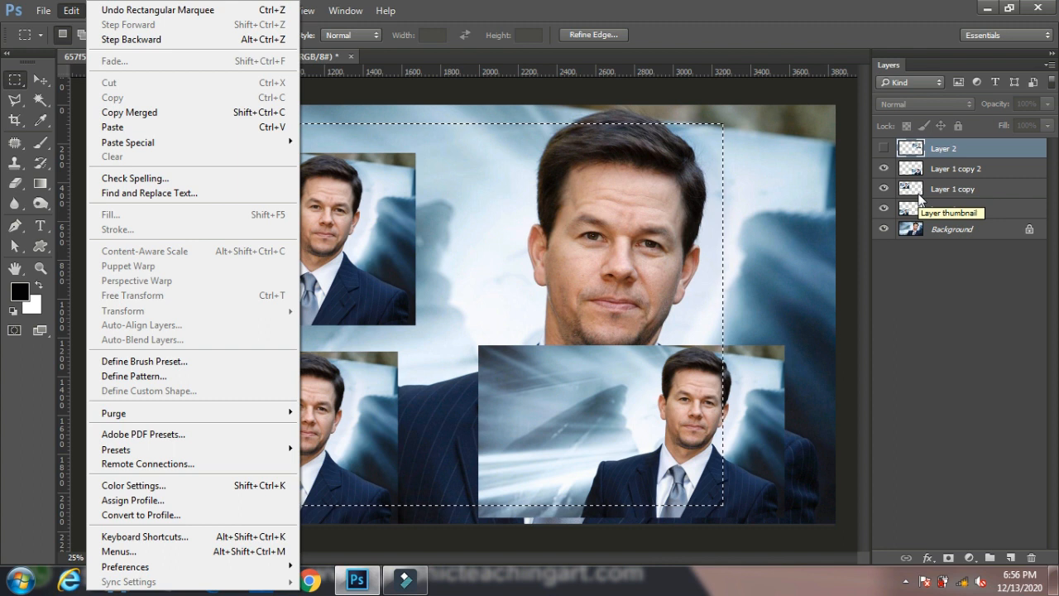
click(133, 113)
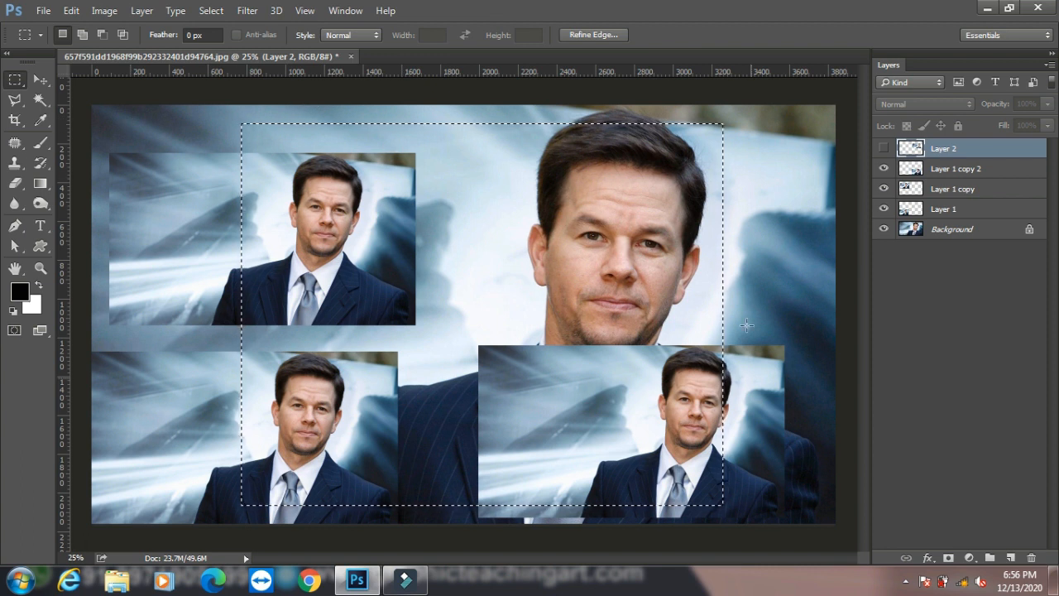
Step: Create a new white RGB document from the Clipboard preset, 2488 × 1972 pixels at 96 pixels/inch
click(43, 10)
click(50, 29)
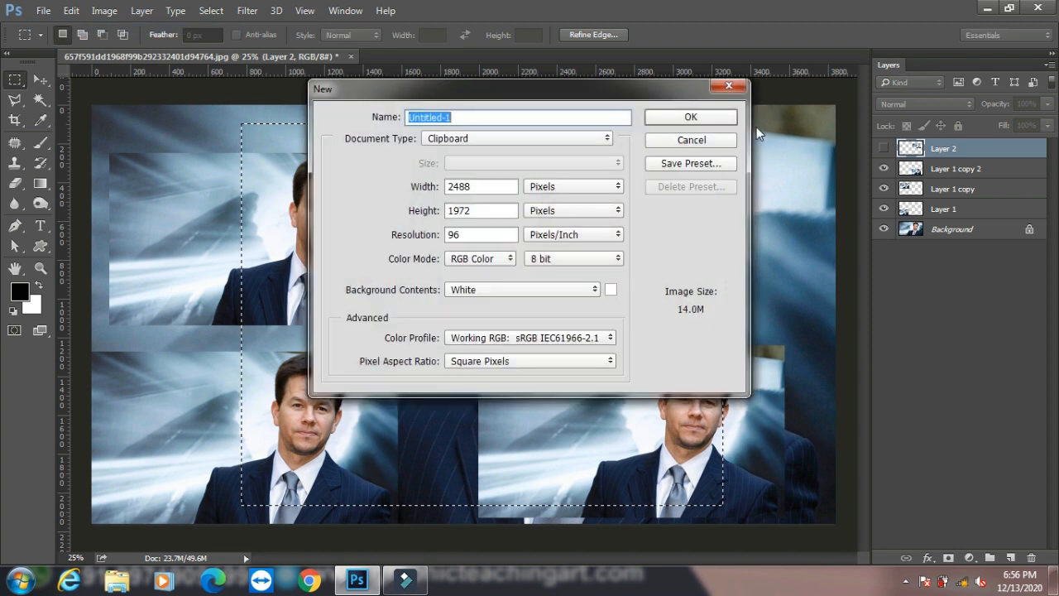
click(699, 115)
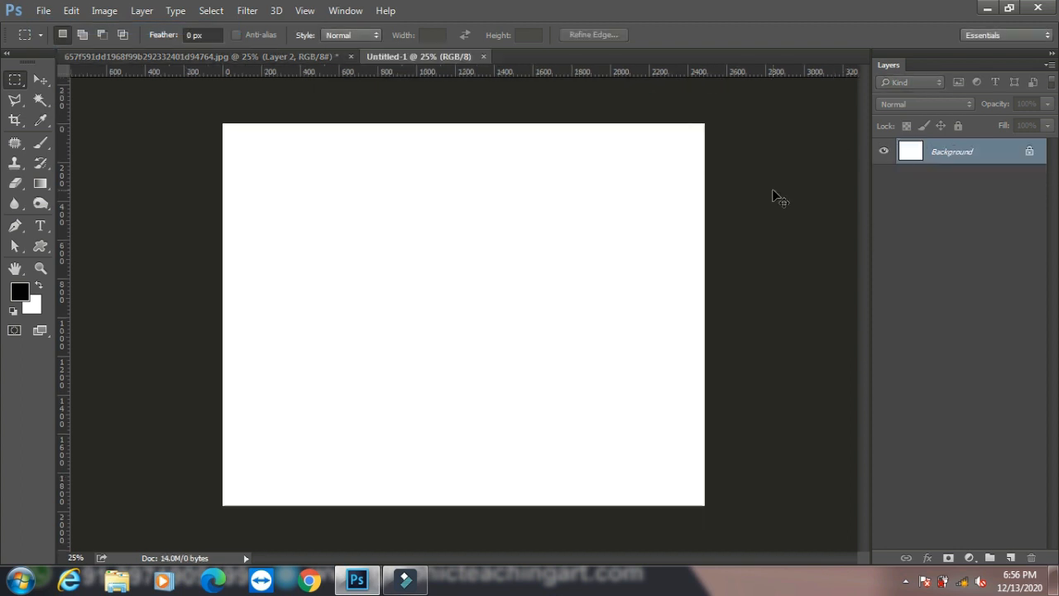
Step: Paste the merged content into the new document and into the portrait document
key(ctrl+v)
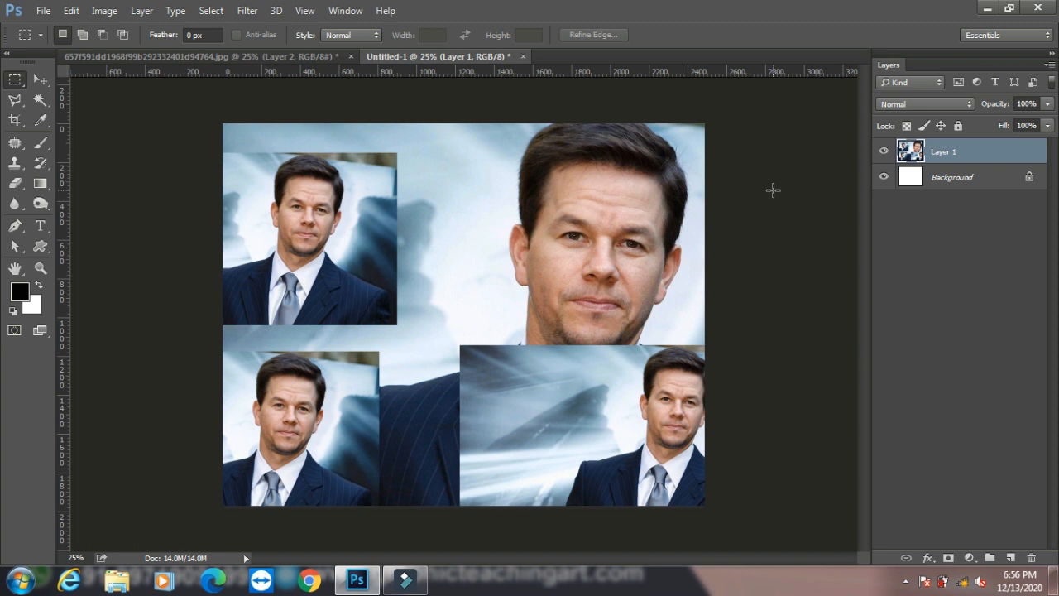
click(250, 57)
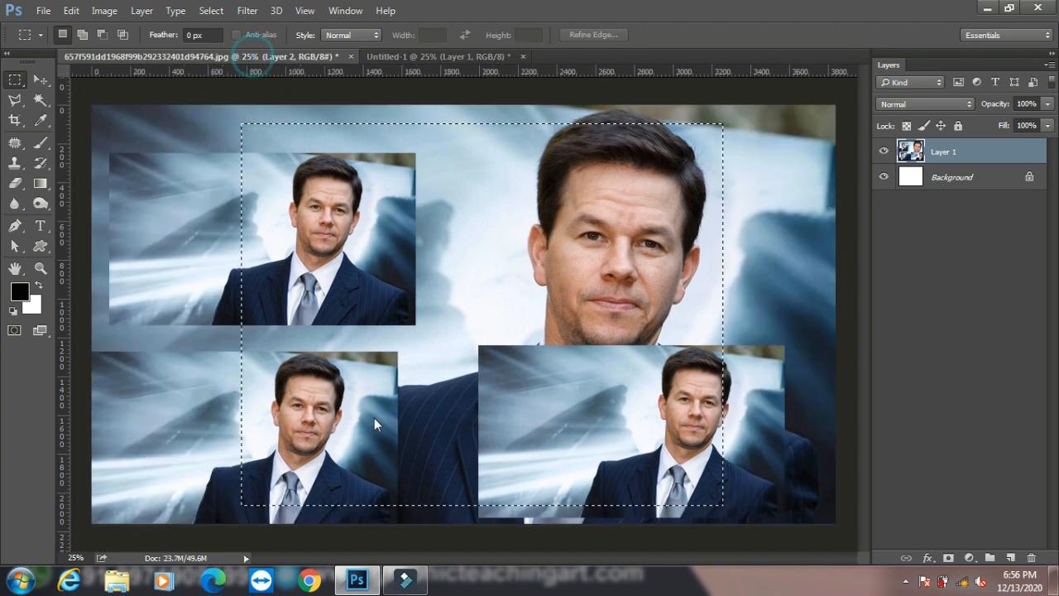
click(71, 11)
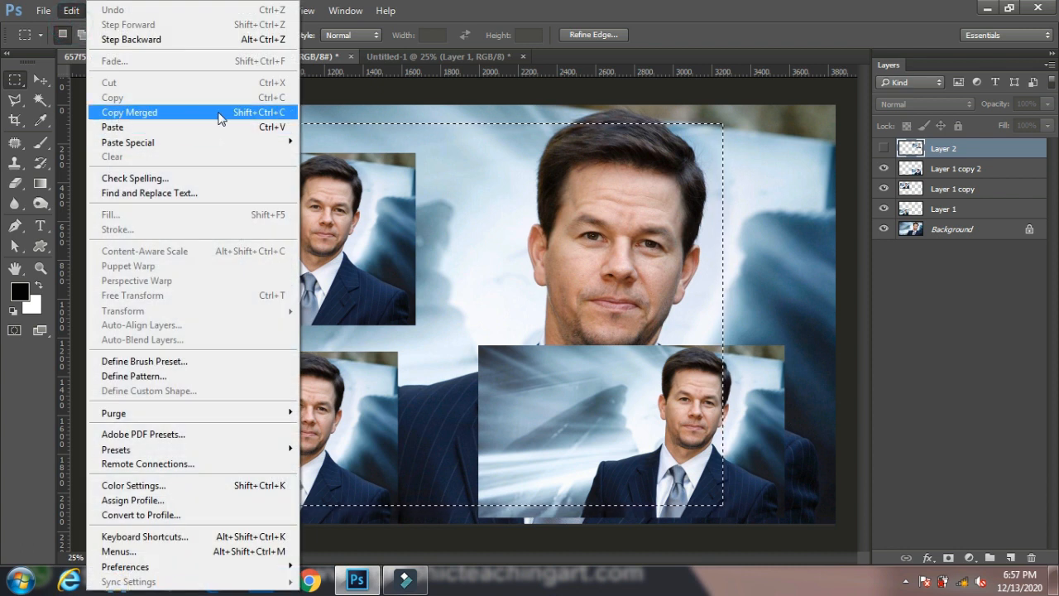
click(113, 128)
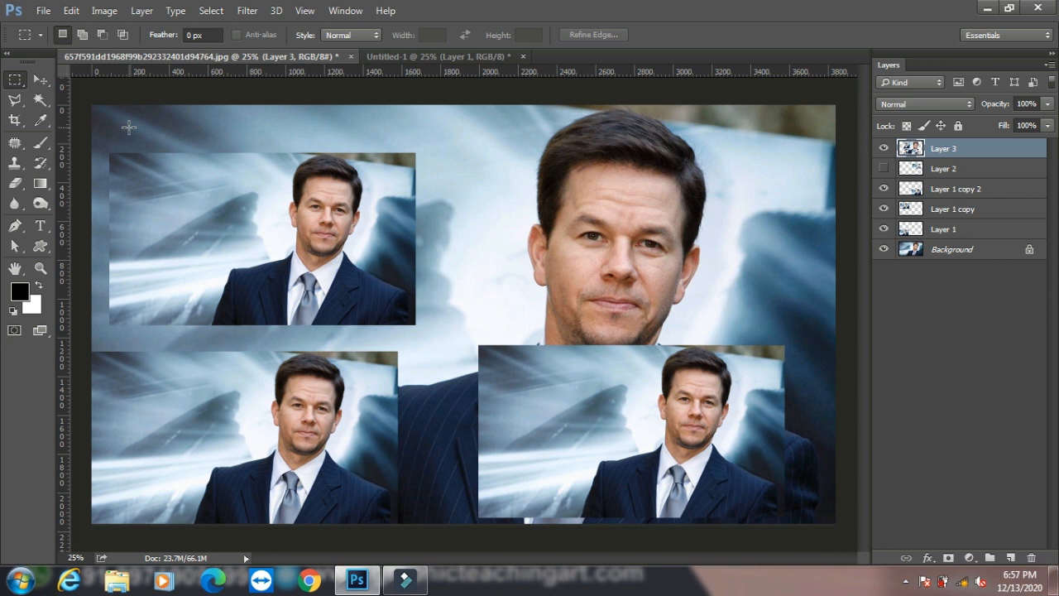
Step: Hide Layer 3, Layer 1 copy 2, Layer 1 copy and Layer 1, and make Background the active layer
drag(884, 188, 884, 229)
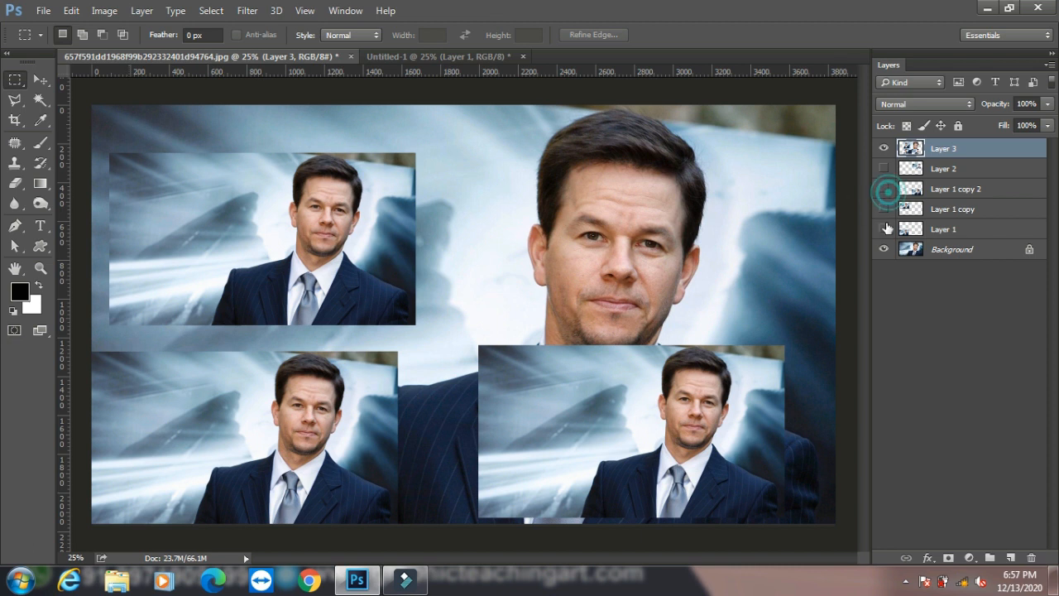
click(883, 149)
click(952, 249)
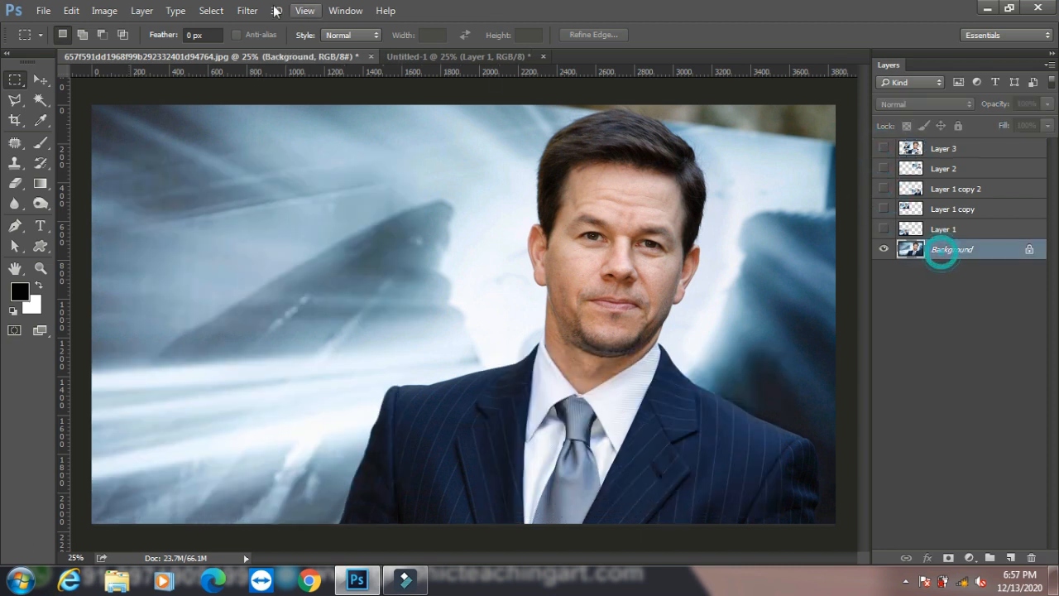
Step: Select a rectangle around the man's face on the Background layer, copy it, and paste it in place
click(79, 12)
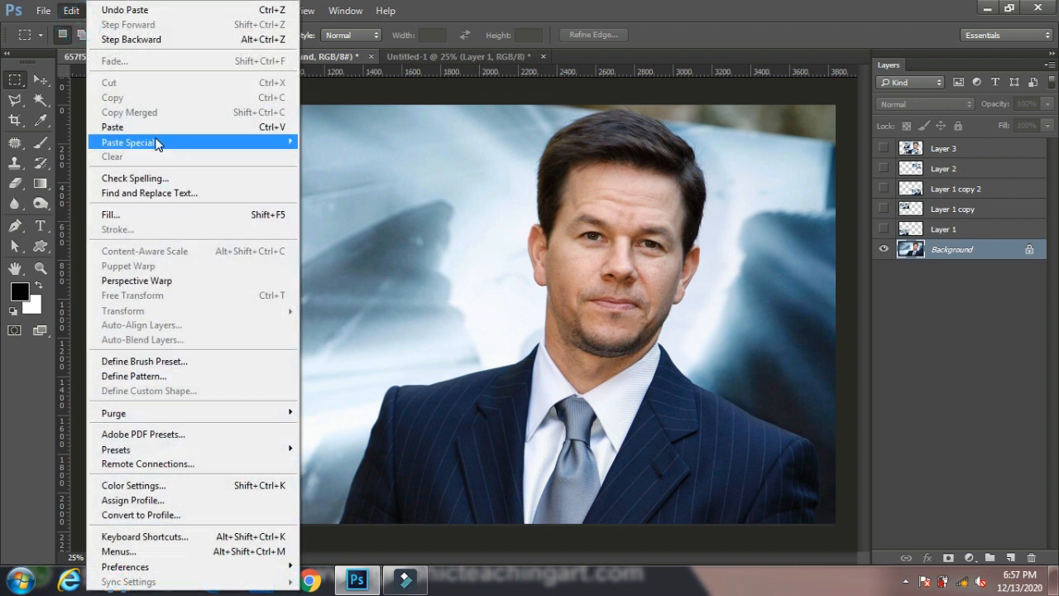
mouse_move(276, 147)
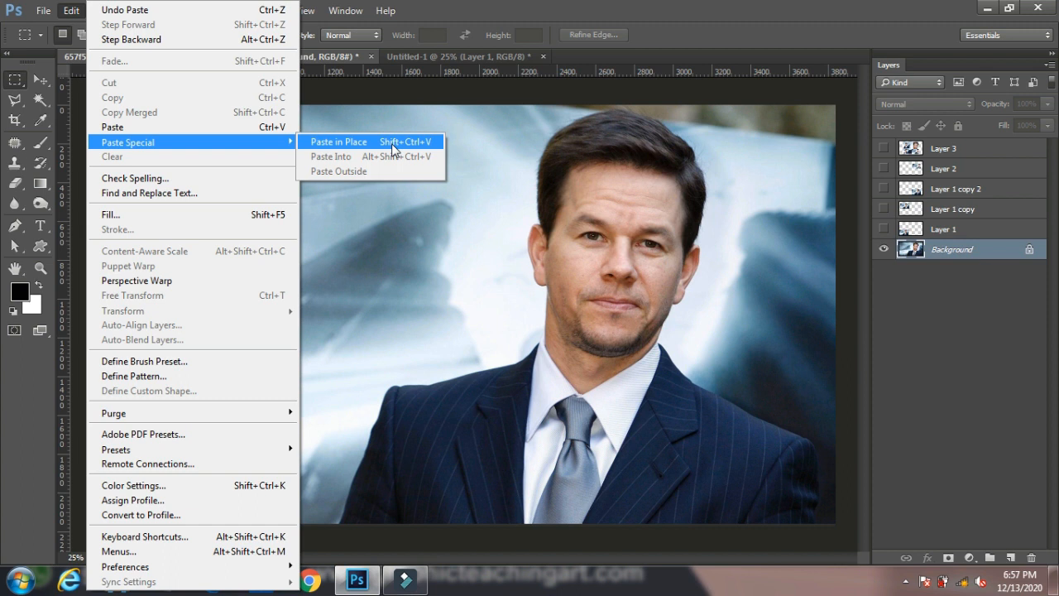
click(12, 83)
drag(455, 174, 685, 367)
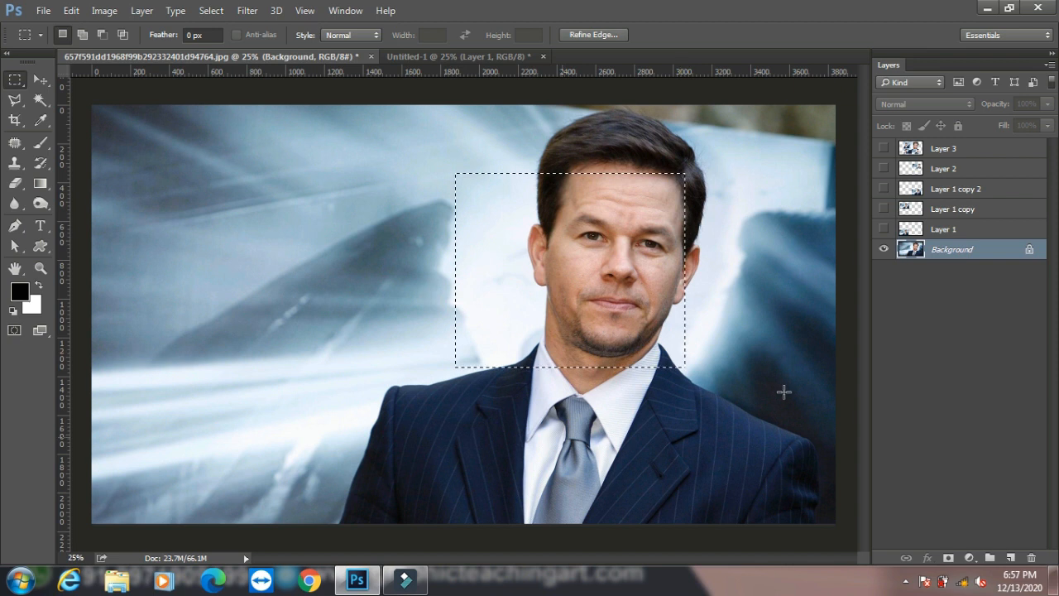
click(71, 10)
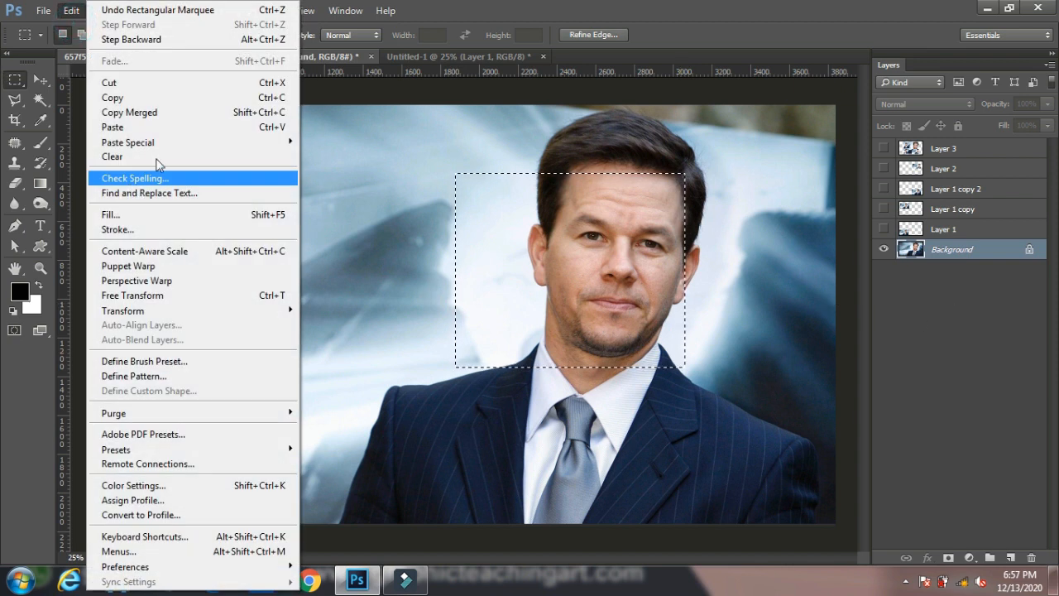
click(142, 97)
click(71, 10)
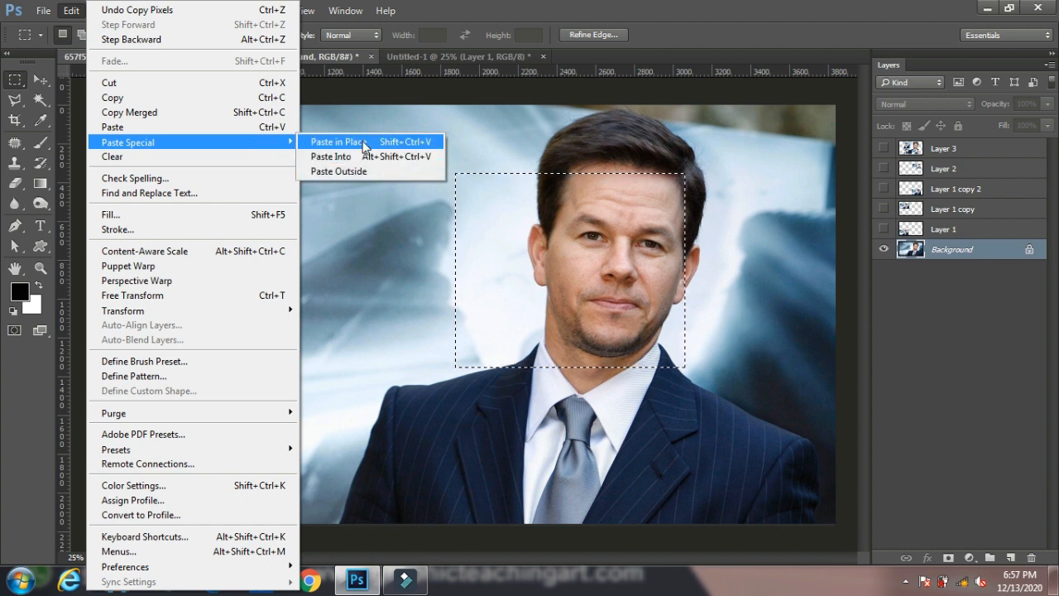
click(336, 142)
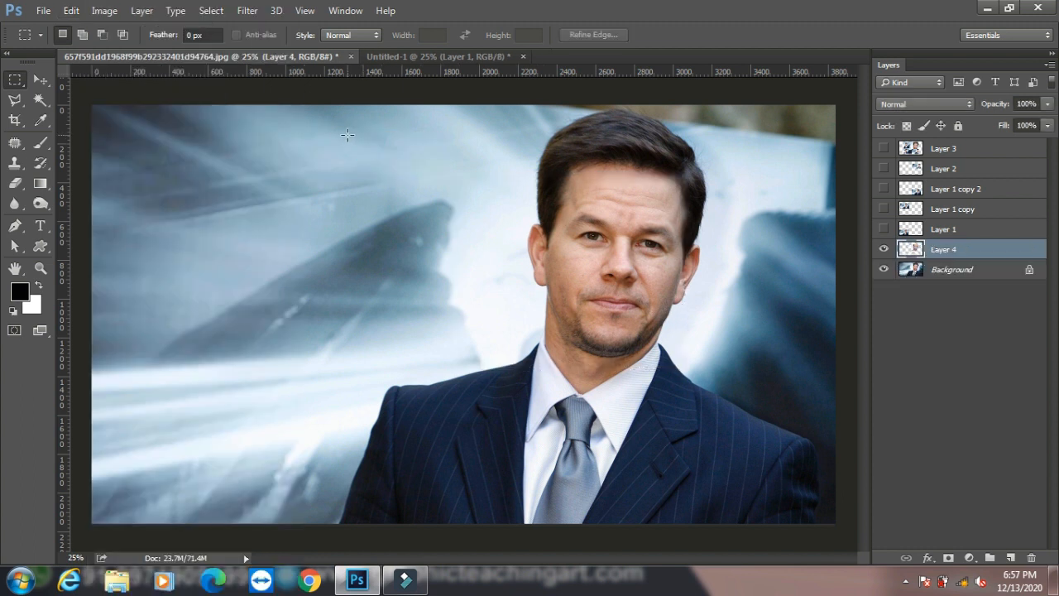
Step: Move the pasted face piece slightly downward from its original position with the Move tool
click(39, 79)
drag(590, 262, 578, 284)
key(ctrl+z)
key(ctrl+z)
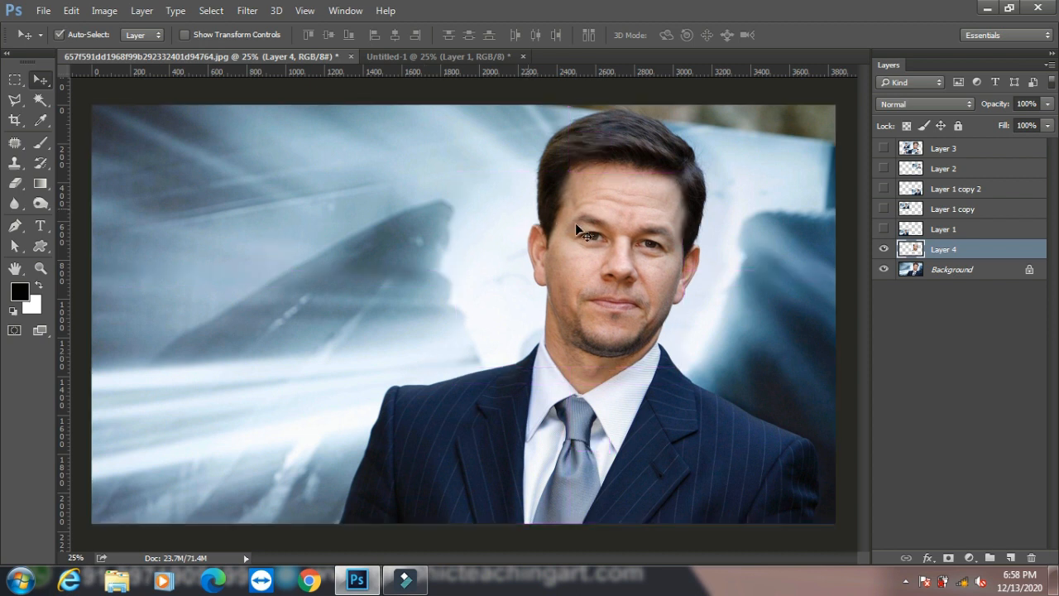
drag(605, 281, 604, 295)
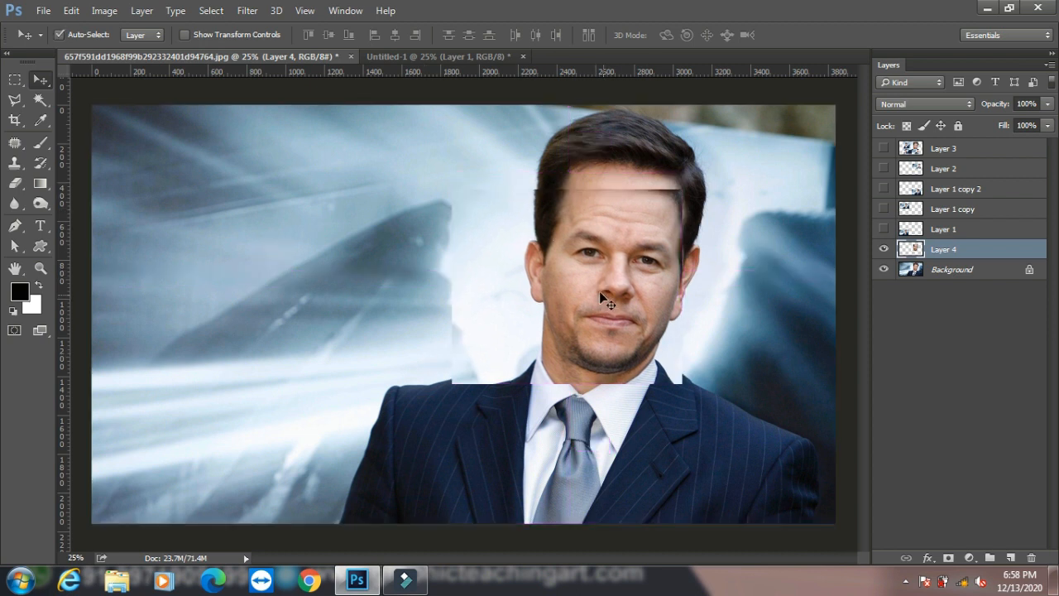
Step: Hide Layer 4, select the entire Background image, and copy it
click(884, 249)
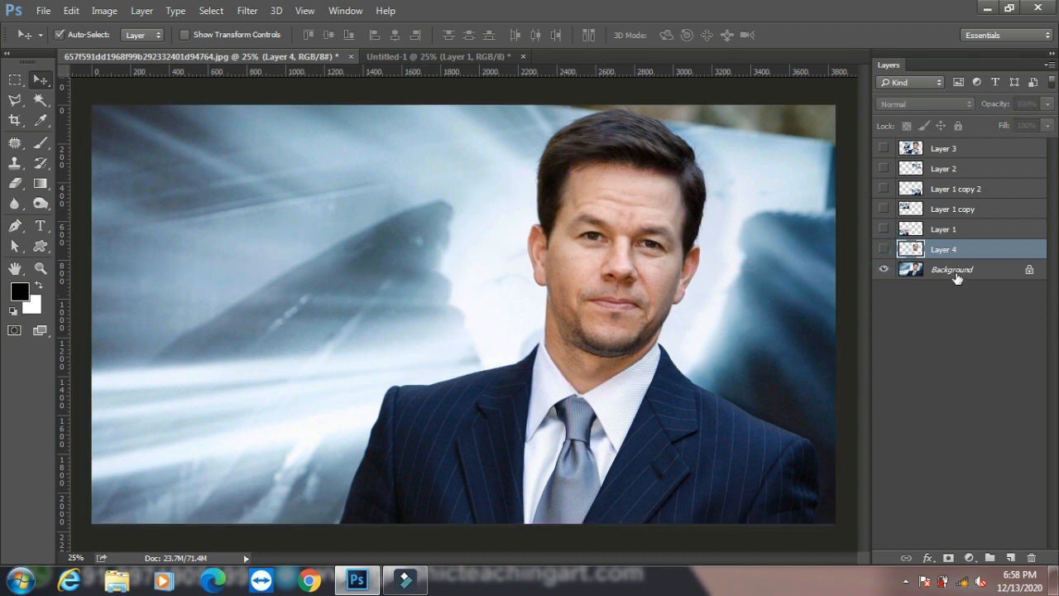
click(951, 270)
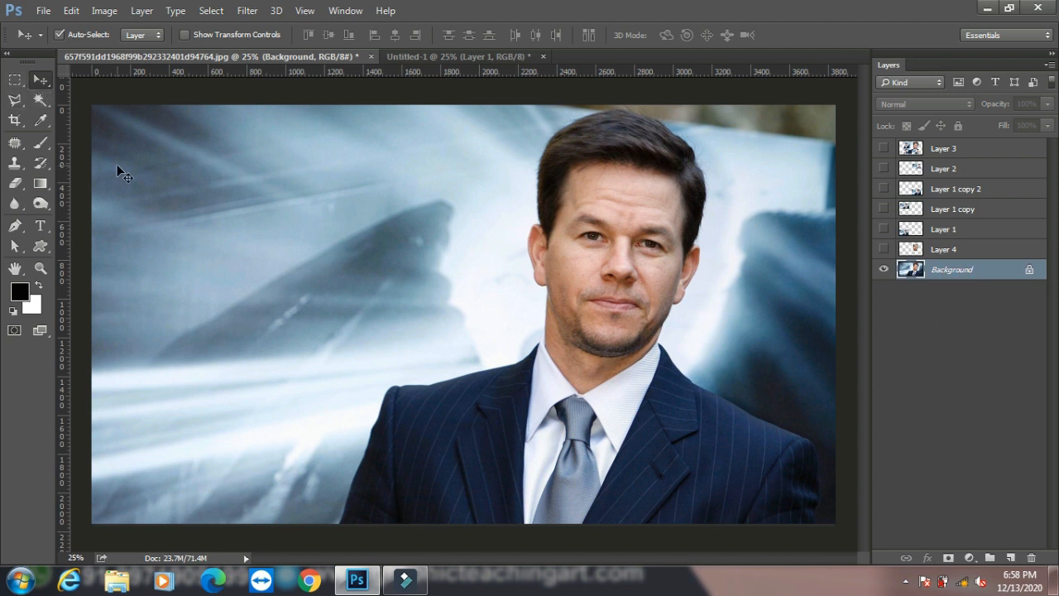
key(ctrl+a)
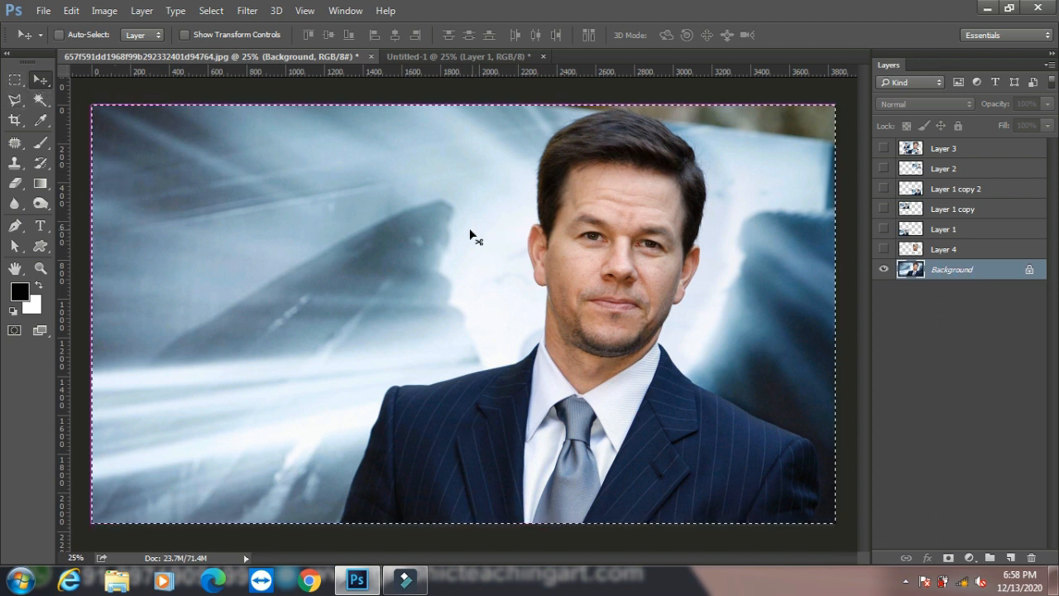
click(59, 34)
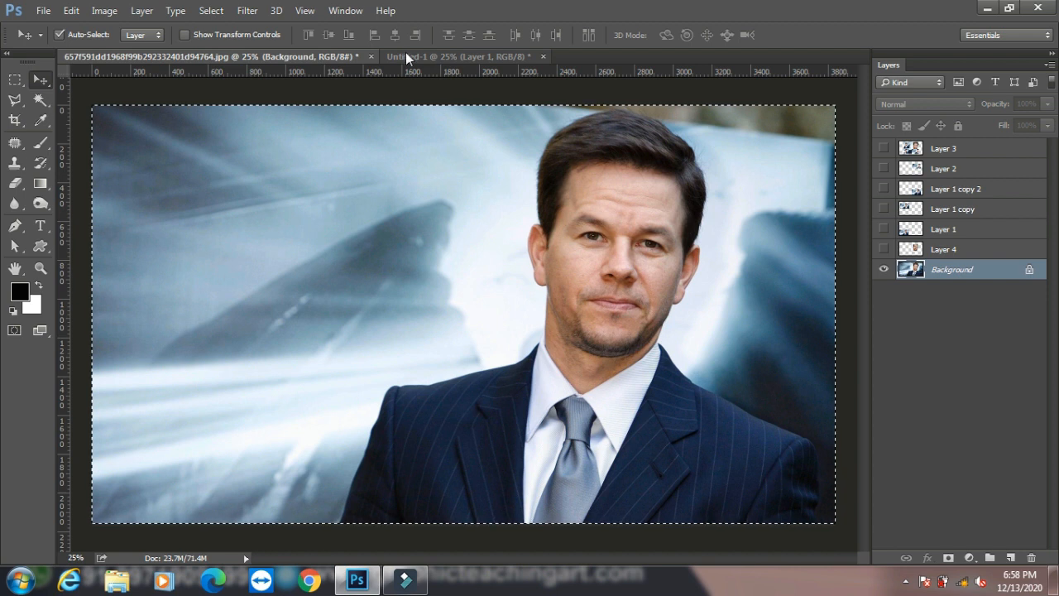
Step: Create a white RGB document from the Clipboard preset, 3840 × 2160 pixels at 96 pixels/inch, and select a large rectangle just inside its edges
key(ctrl+n)
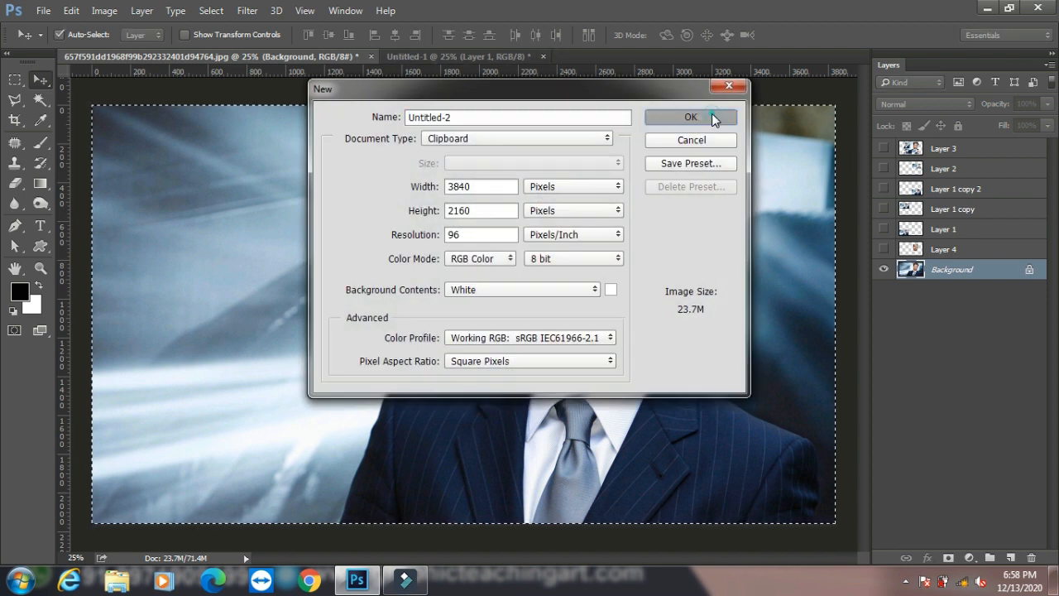
click(712, 116)
click(14, 78)
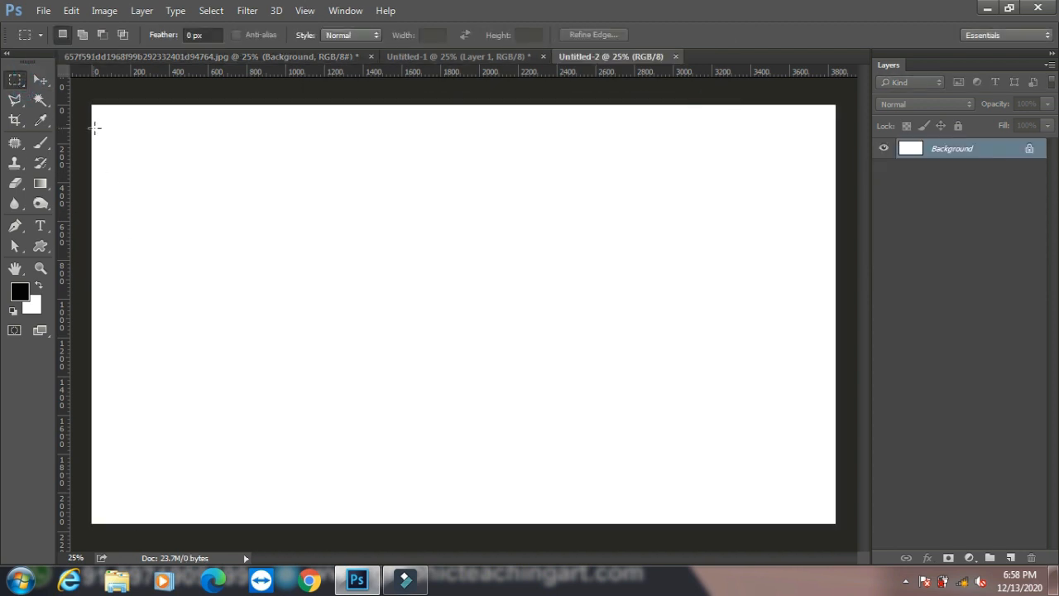
drag(108, 122, 819, 513)
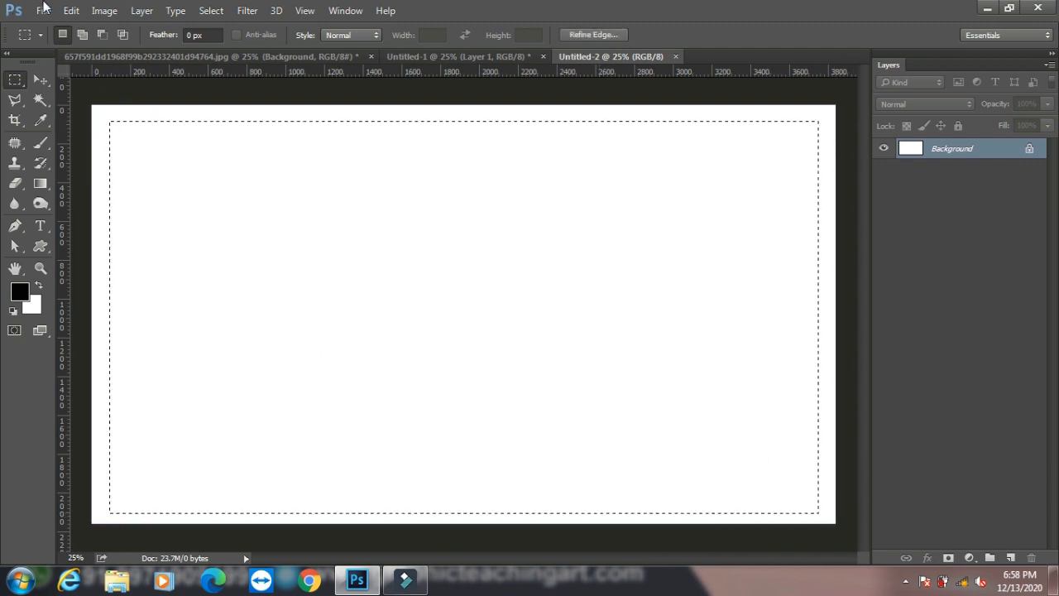
Step: Paste the copied photo into the selection using Paste Into, and shift it toward the upper right within its mask
click(72, 11)
mouse_move(245, 145)
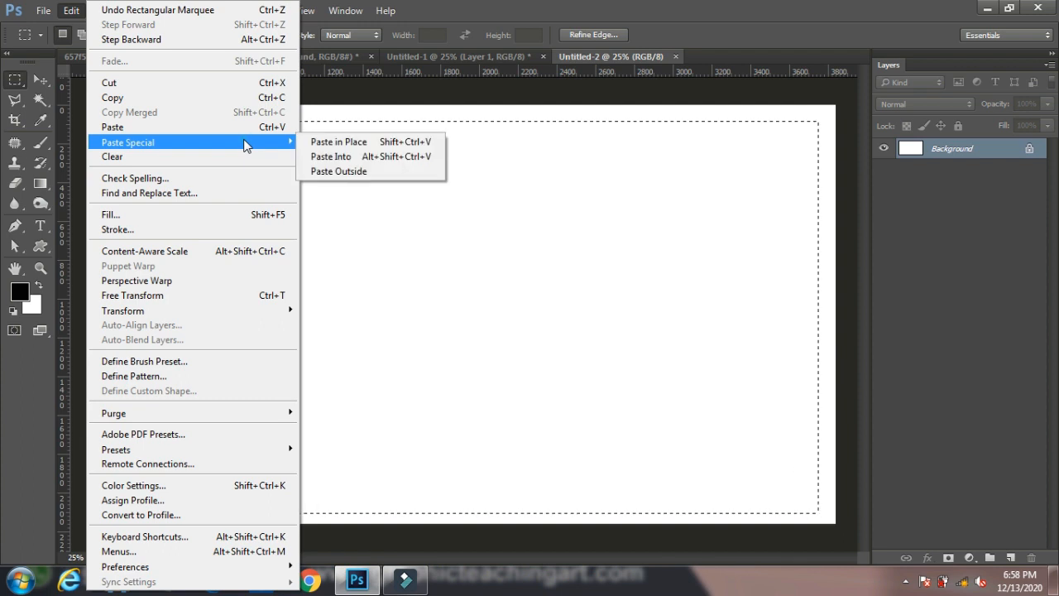
click(353, 157)
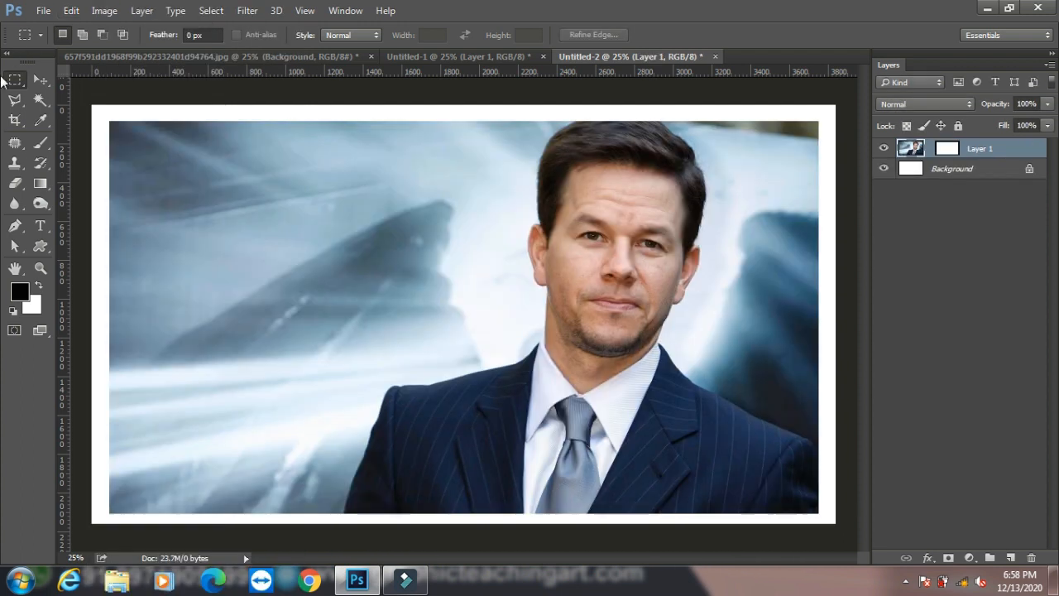
click(39, 80)
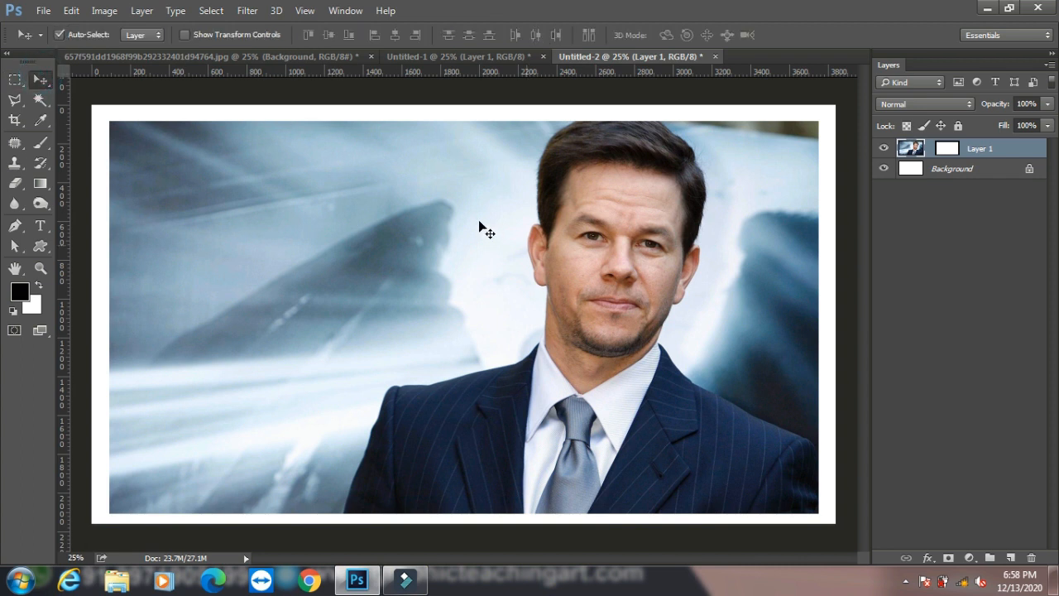
drag(454, 273, 494, 261)
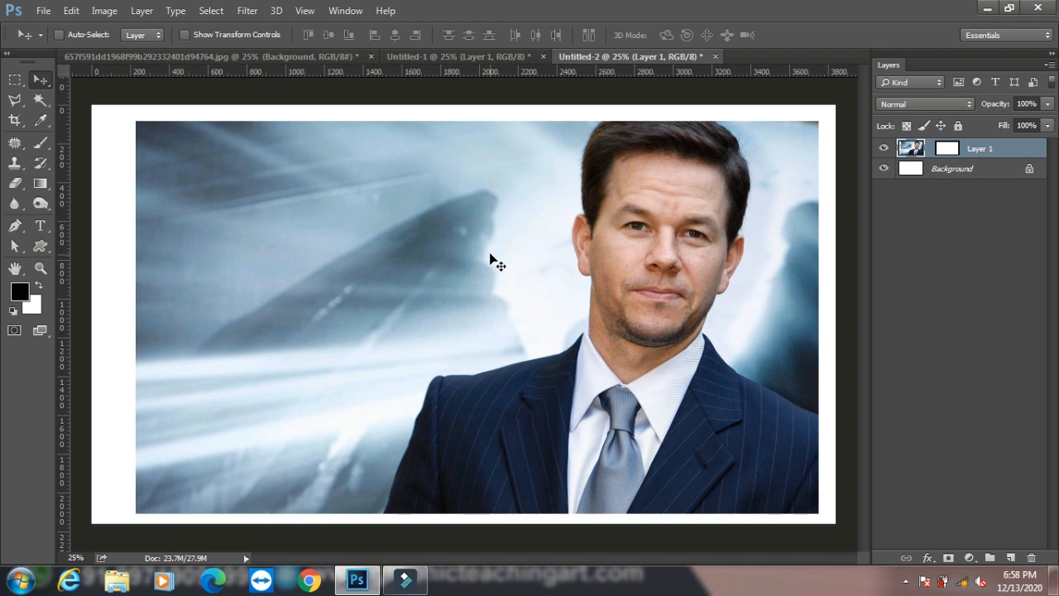
Step: Undo the photo's move and the Paste Into so that the rectangular selection is restored
key(ctrl+z)
key(ctrl+z)
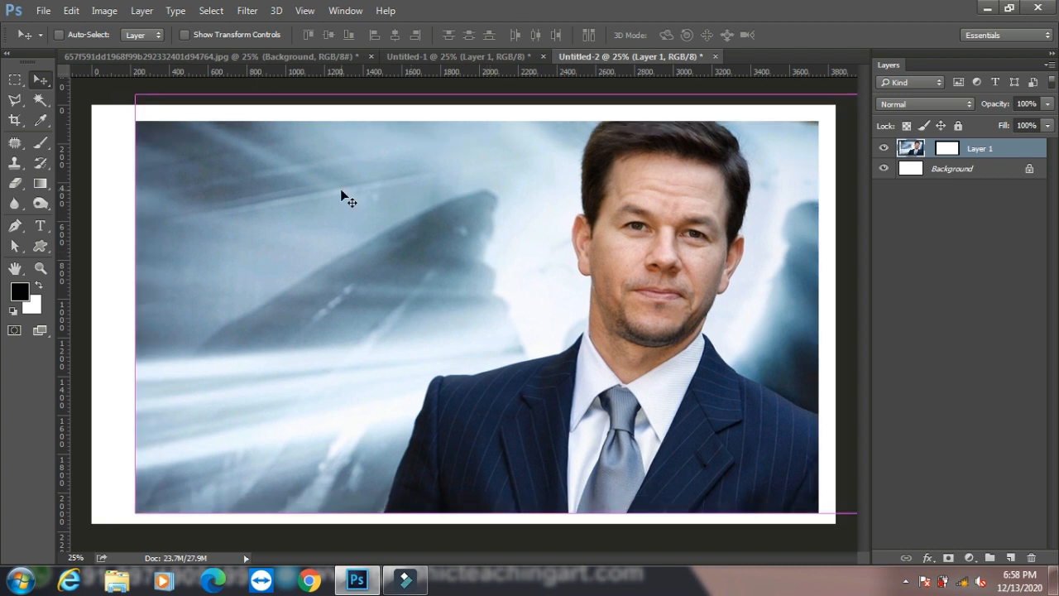
key(ctrl+alt+z)
key(ctrl+alt+z)
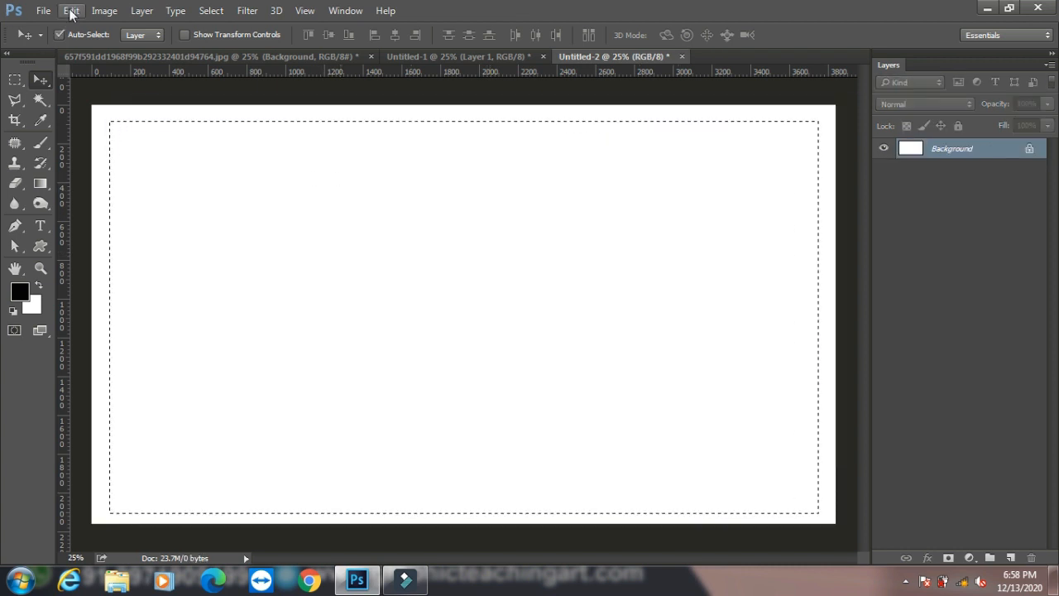
Step: Paste the copied photo outside the rectangular selection using Paste Outside
click(72, 11)
mouse_move(231, 144)
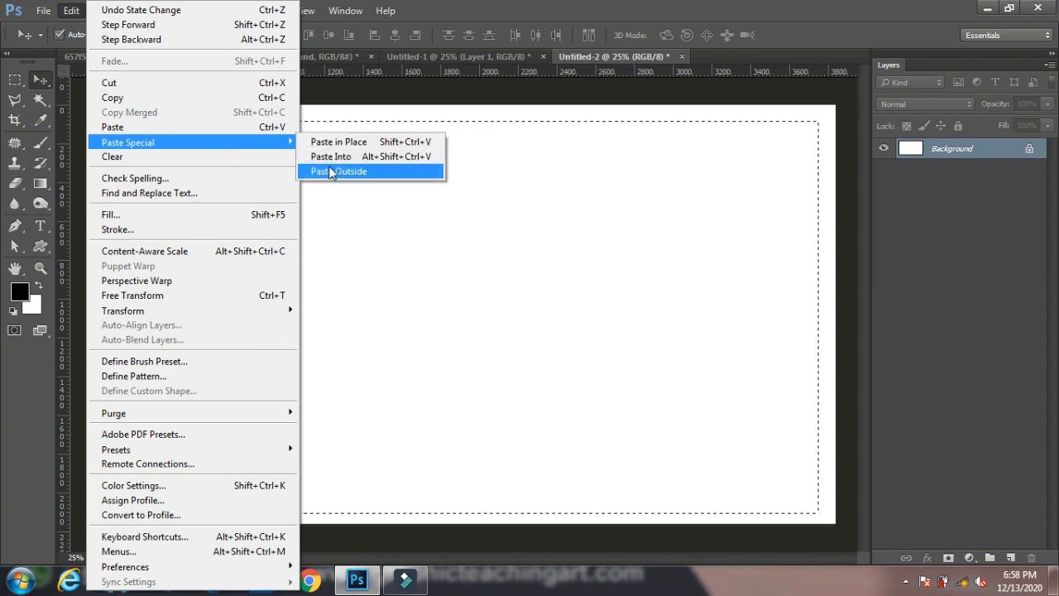
click(382, 175)
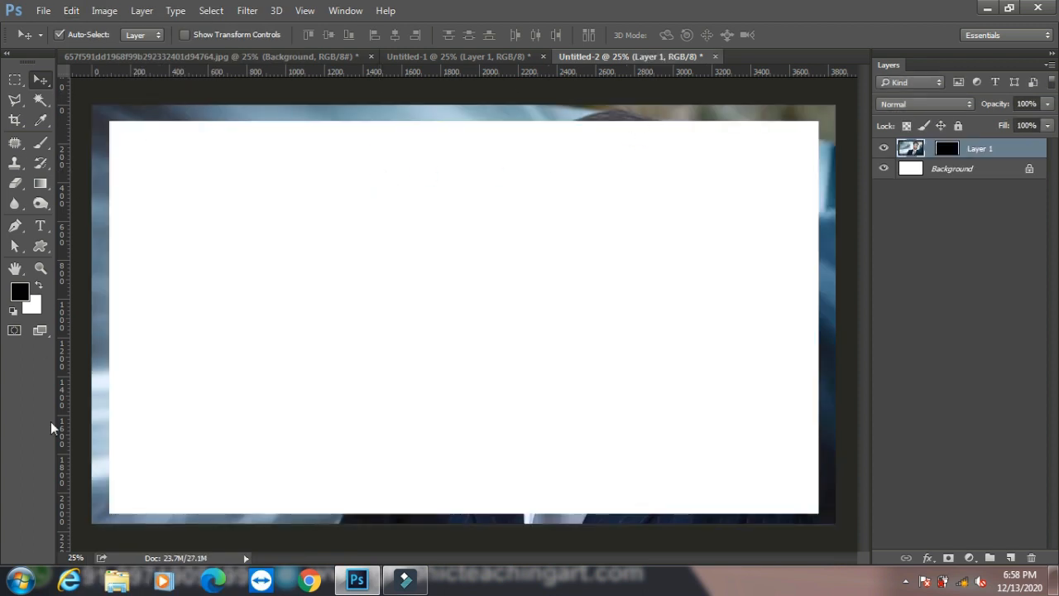
Step: Apply a Gaussian Blur to the photo frame pasted around the white rectangle
click(246, 11)
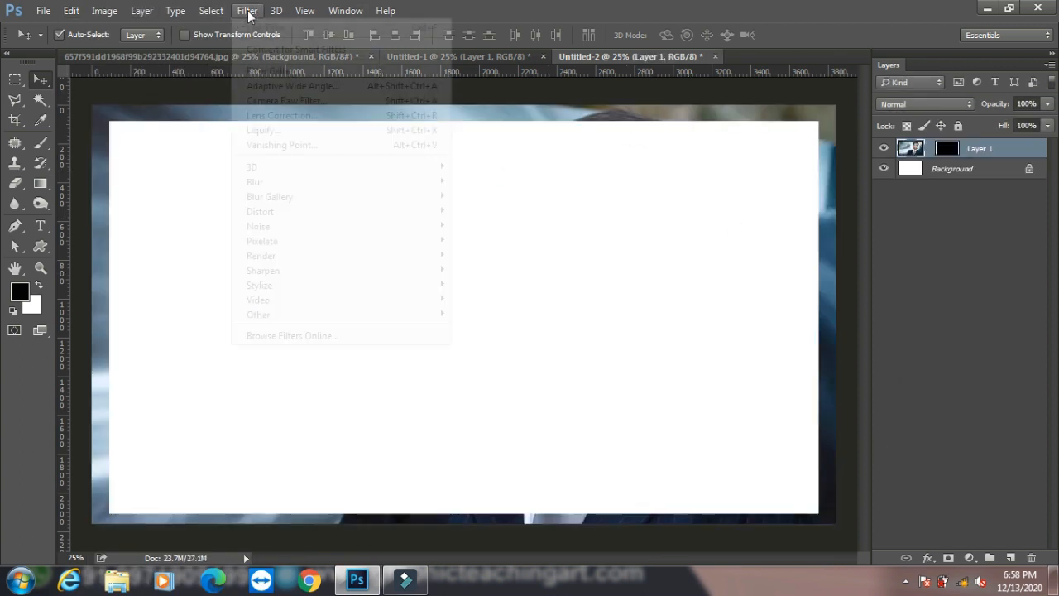
mouse_move(303, 183)
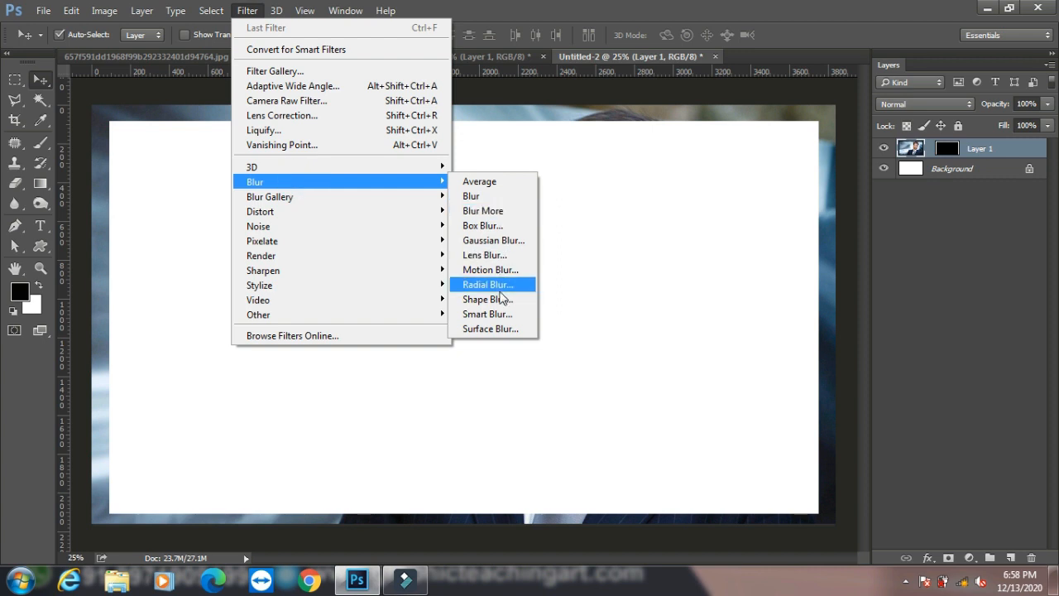
click(493, 240)
drag(314, 350, 374, 357)
click(481, 139)
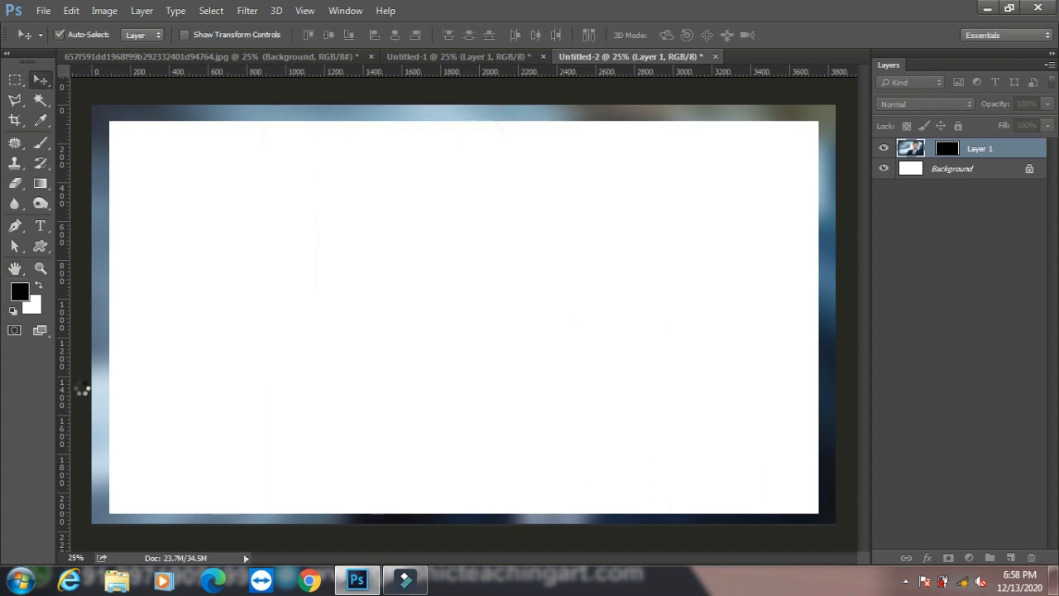
Step: Undo the Gaussian Blur and the Paste Outside, and bring up the Paste Special options
key(ctrl)
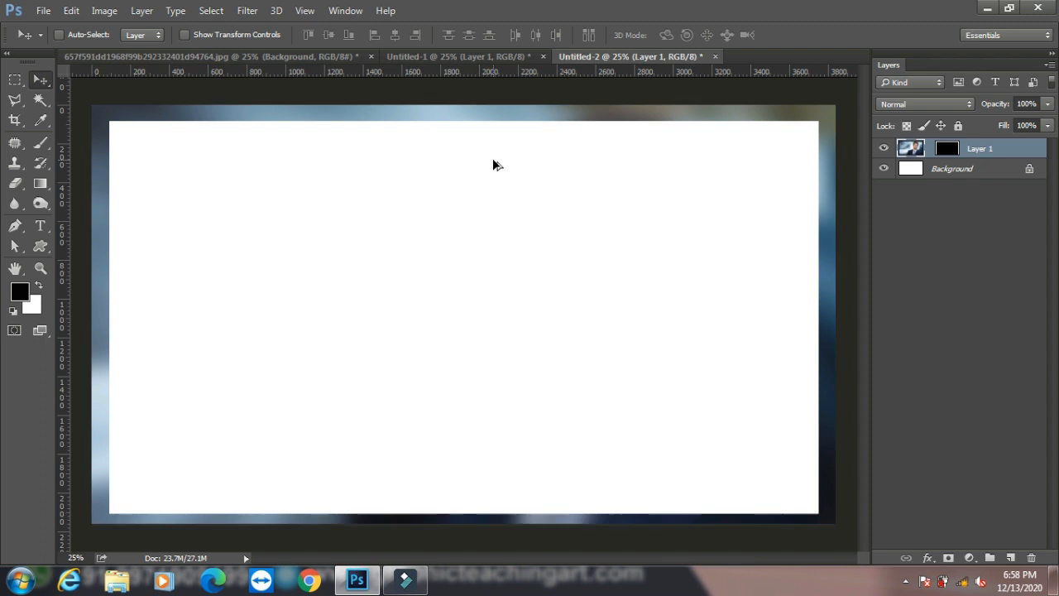
key(ctrl+alt+z)
key(ctrl+alt+z)
click(80, 11)
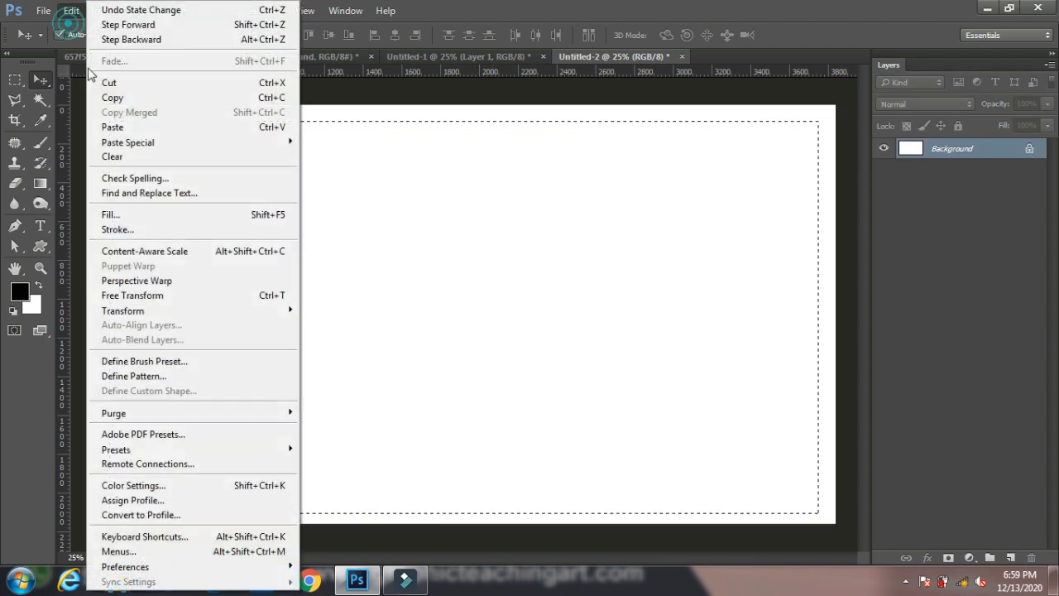
mouse_move(260, 147)
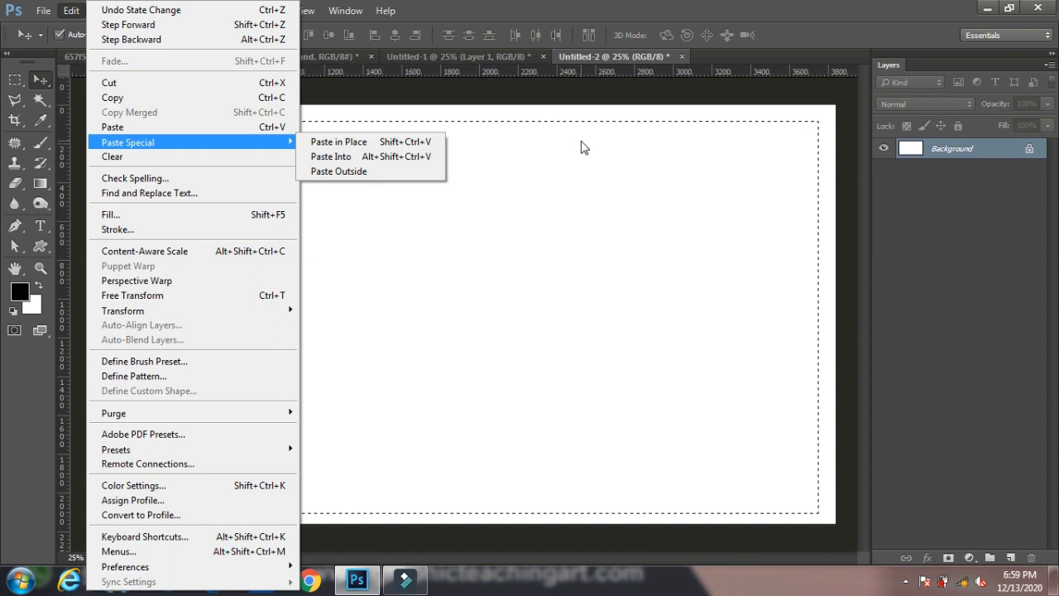
Step: In the Untitled-1 document, select a rectangle between the upper-left portrait and the large face, and clear its contents
click(505, 60)
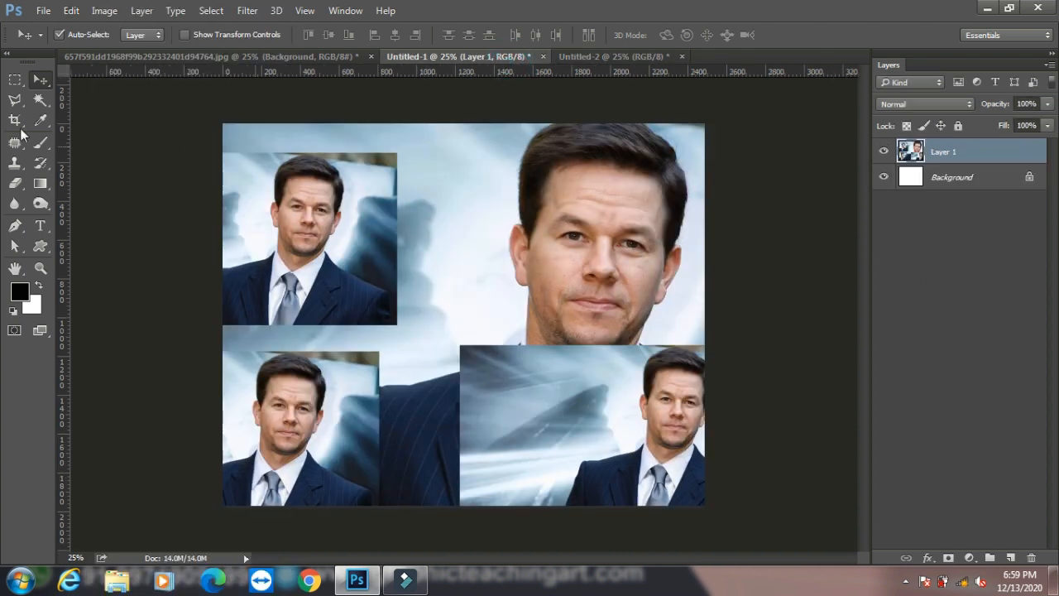
click(15, 80)
drag(382, 164, 561, 307)
click(71, 10)
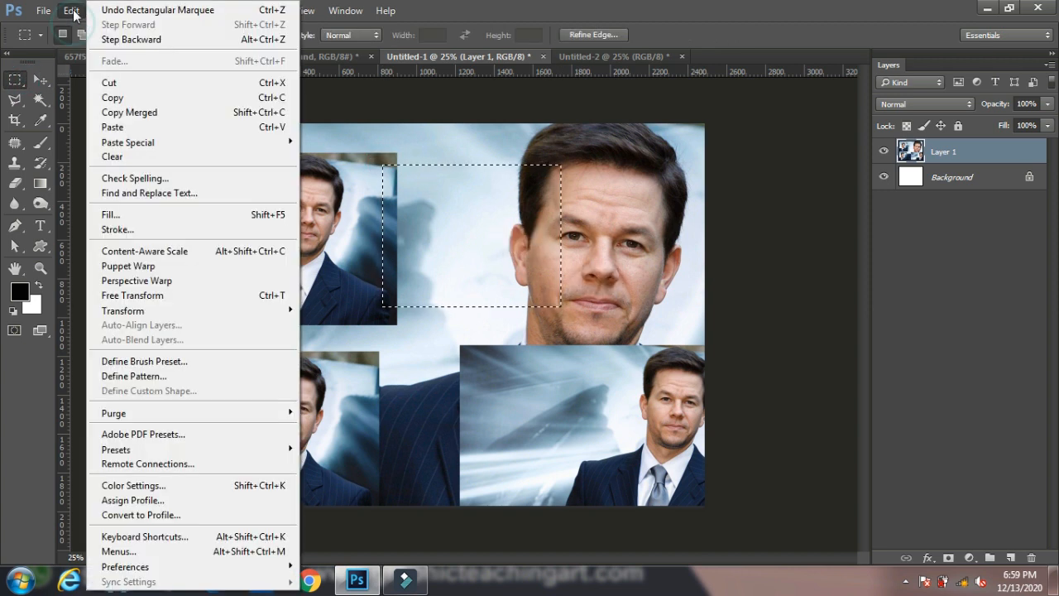
click(113, 157)
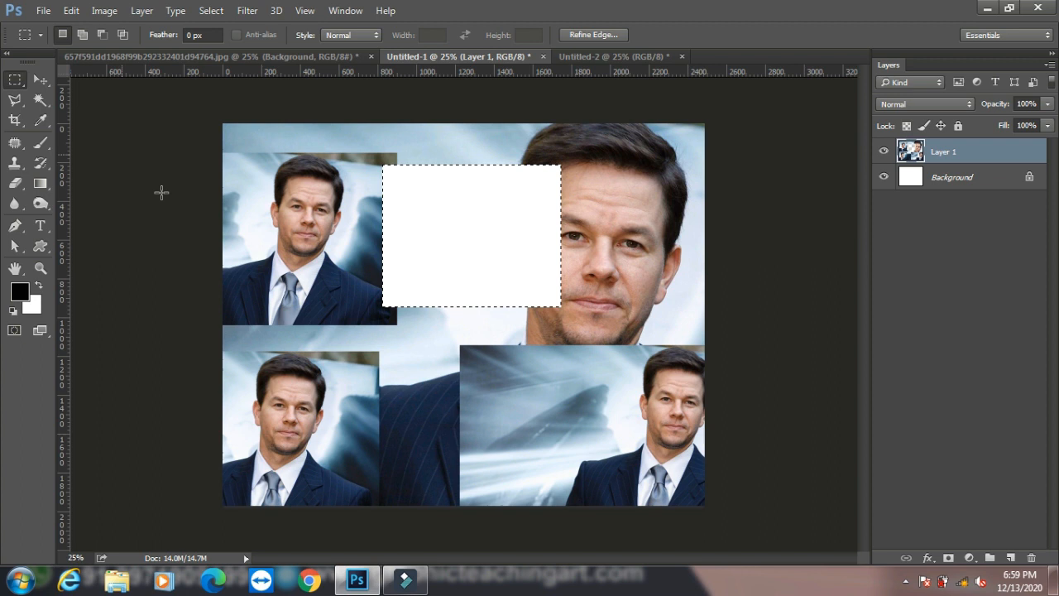
Step: Open the keyboard picture from the desktop to view the Delete key, and return to Photoshop
click(990, 8)
right_click(1028, 130)
click(1027, 130)
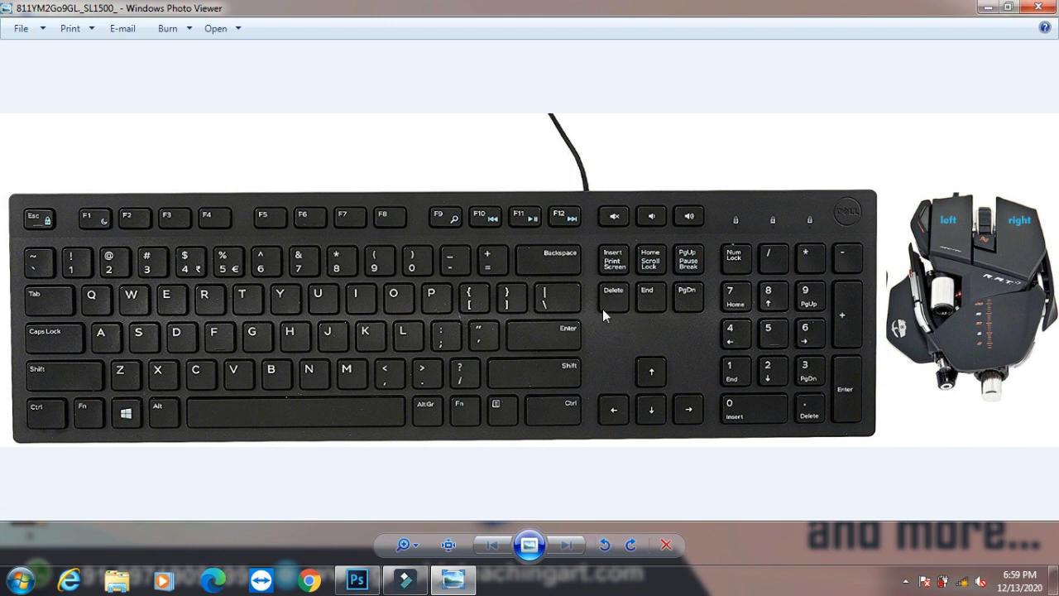
click(357, 579)
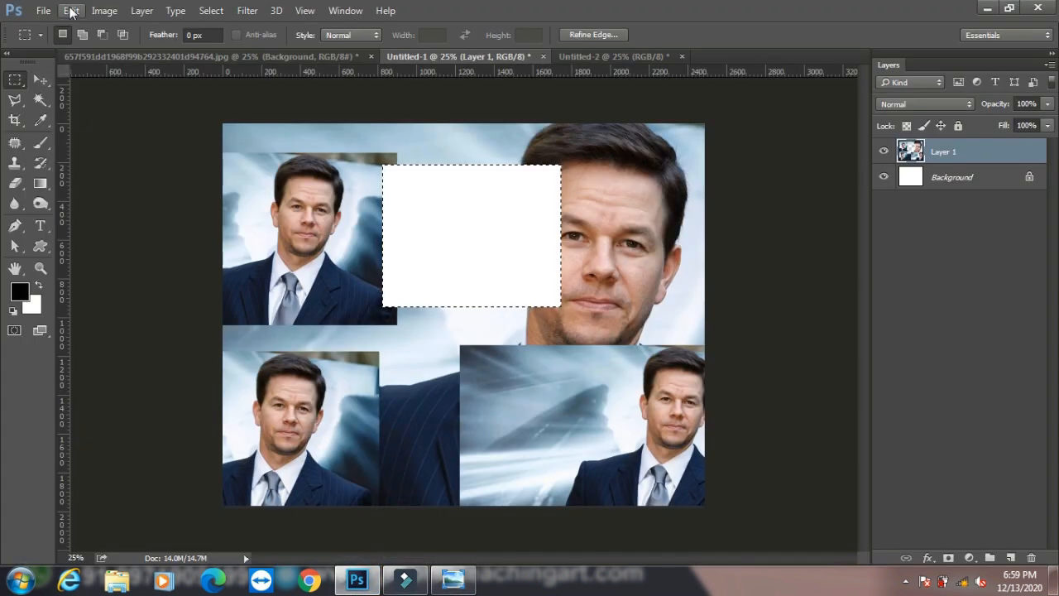
click(72, 10)
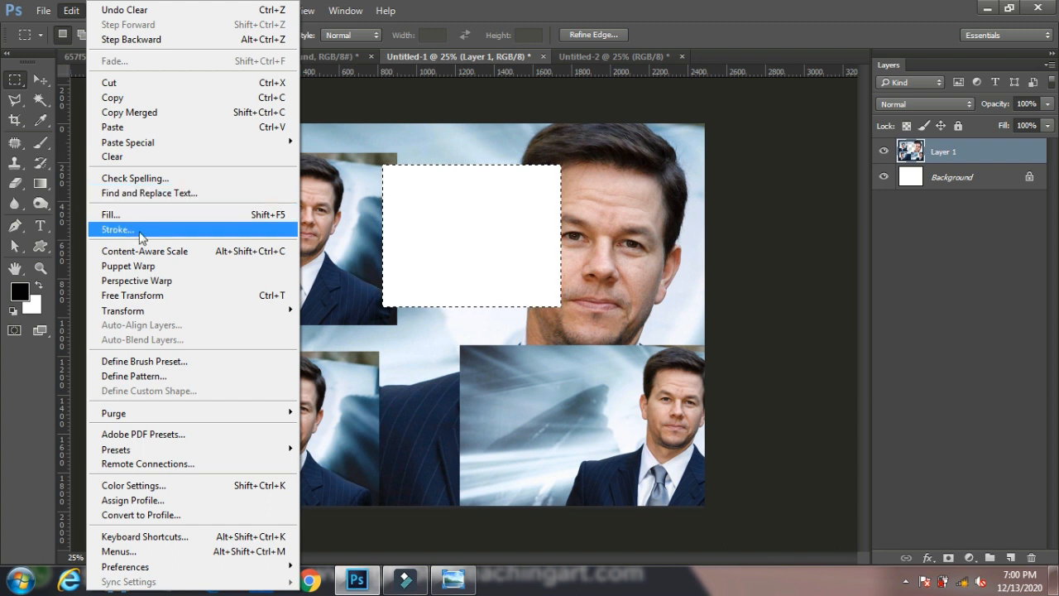
click(509, 117)
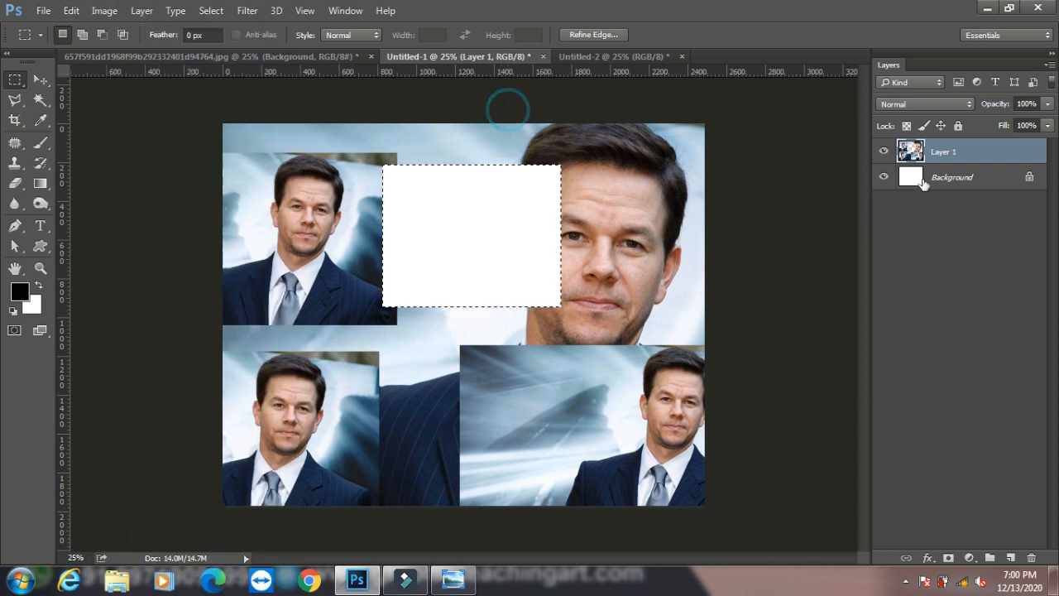
Step: Hide Layer 1 and add a new empty layer above it
click(884, 151)
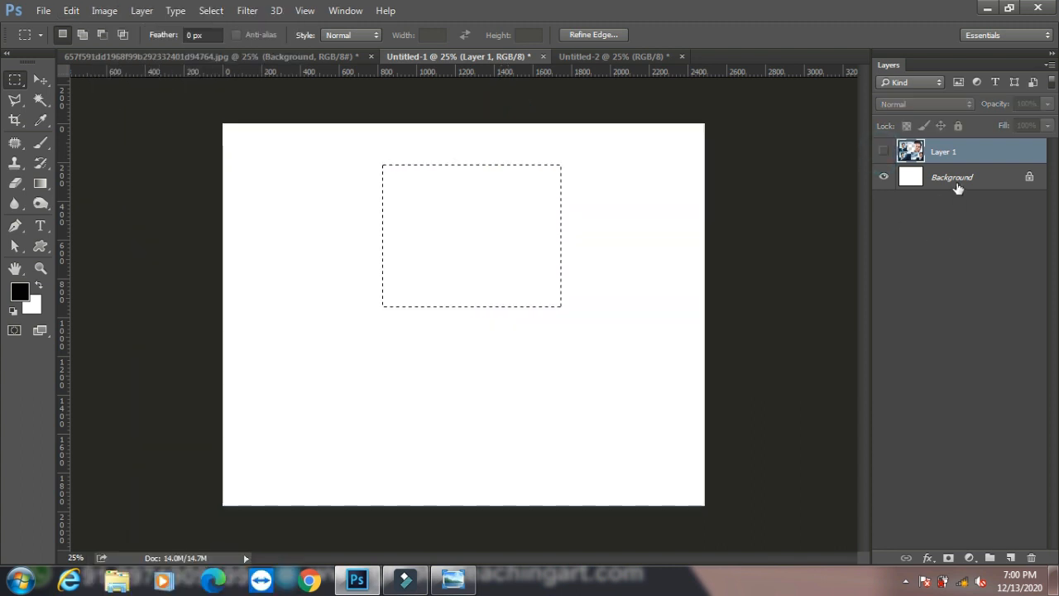
click(1010, 558)
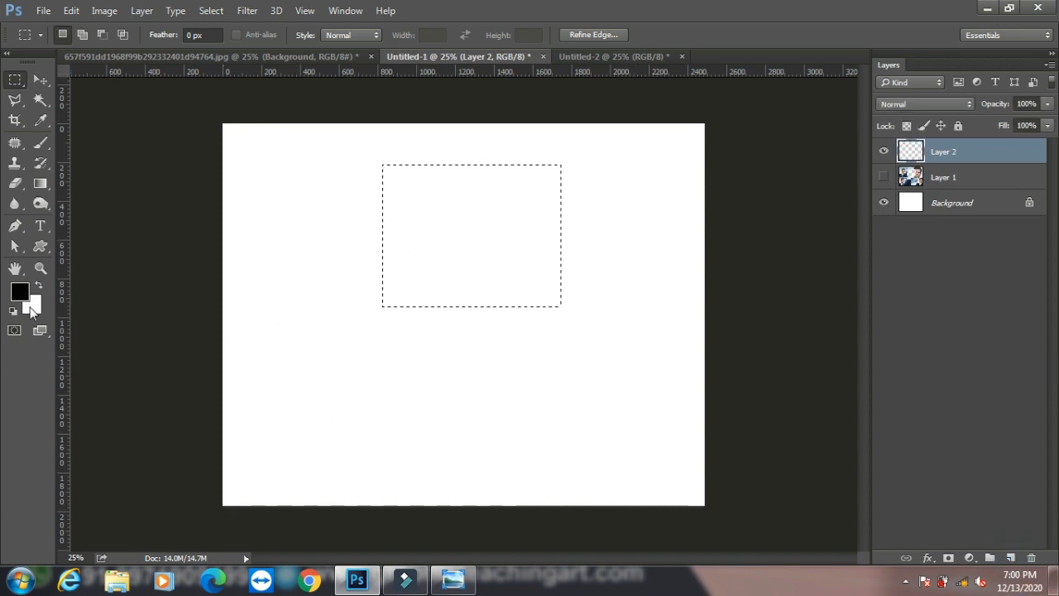
Step: Set the background color to the red e74d4d
click(30, 308)
click(772, 148)
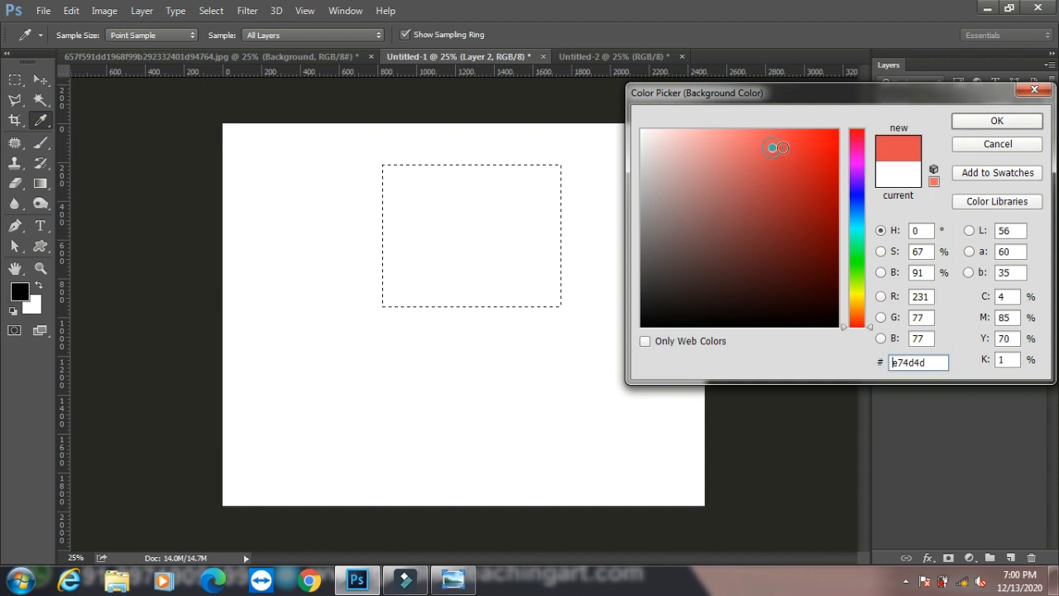
click(997, 121)
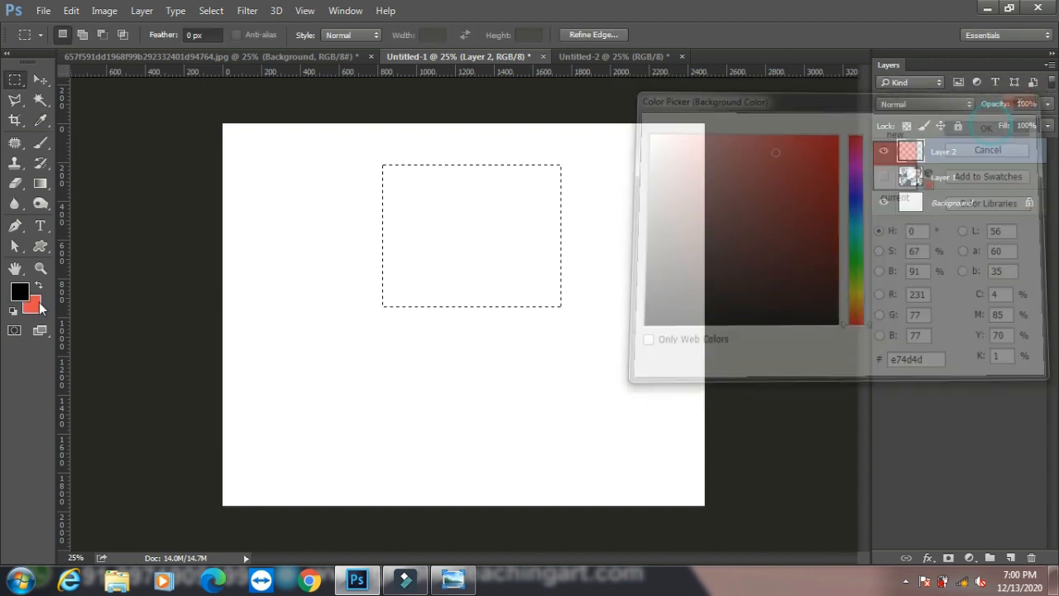
Step: Fill the rectangular selection on Layer 2 with the foreground color at 100% opacity, and undo the fill
click(71, 10)
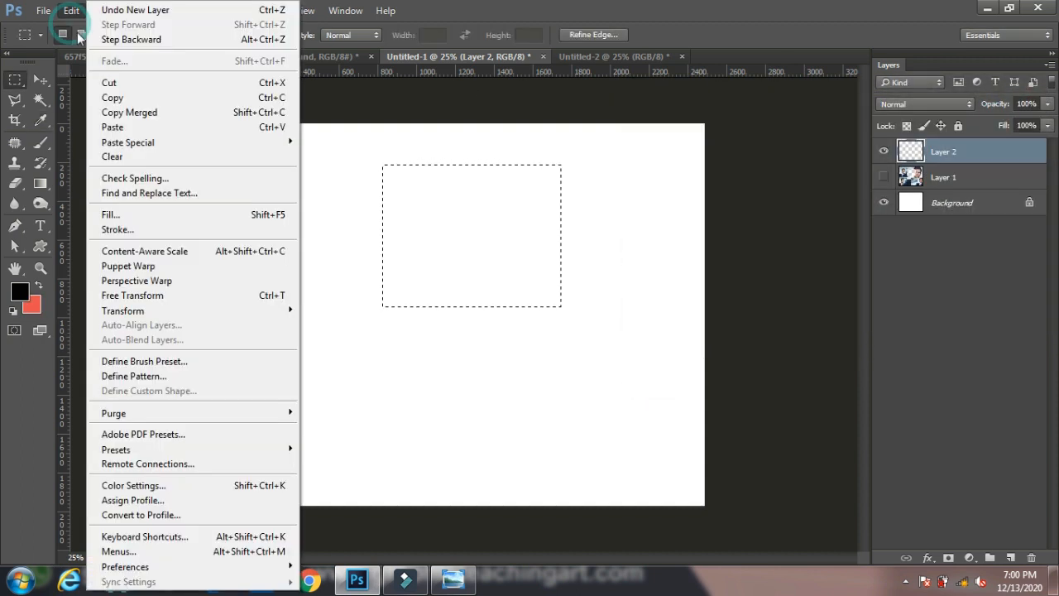
click(112, 215)
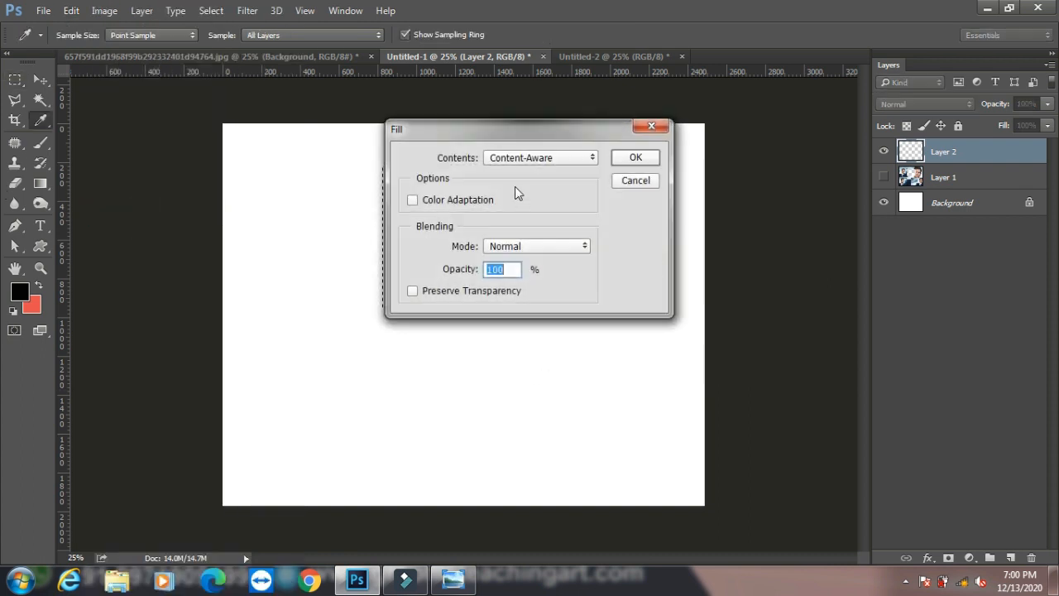
click(562, 161)
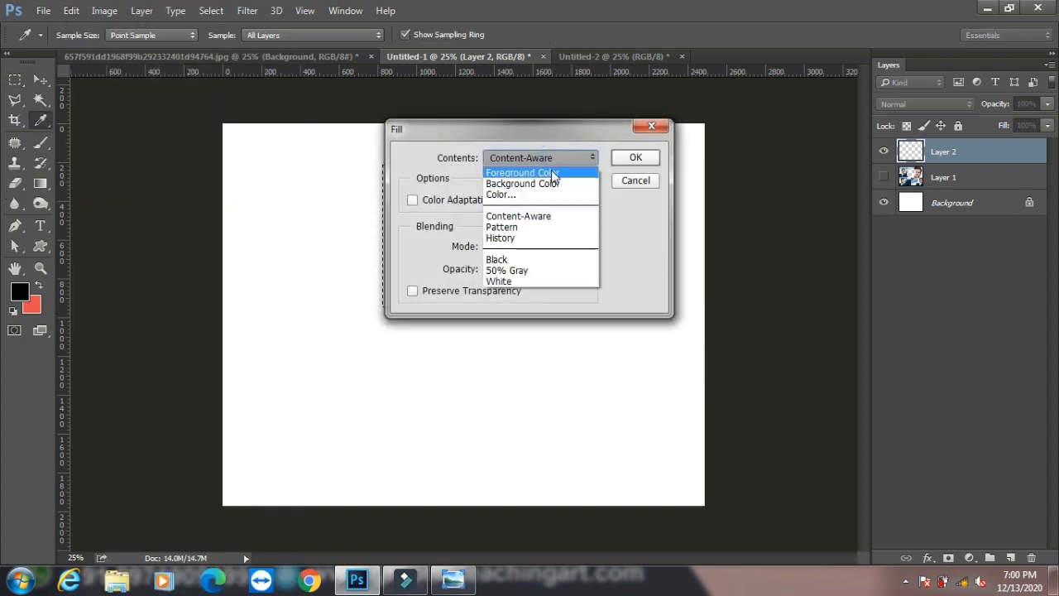
click(559, 173)
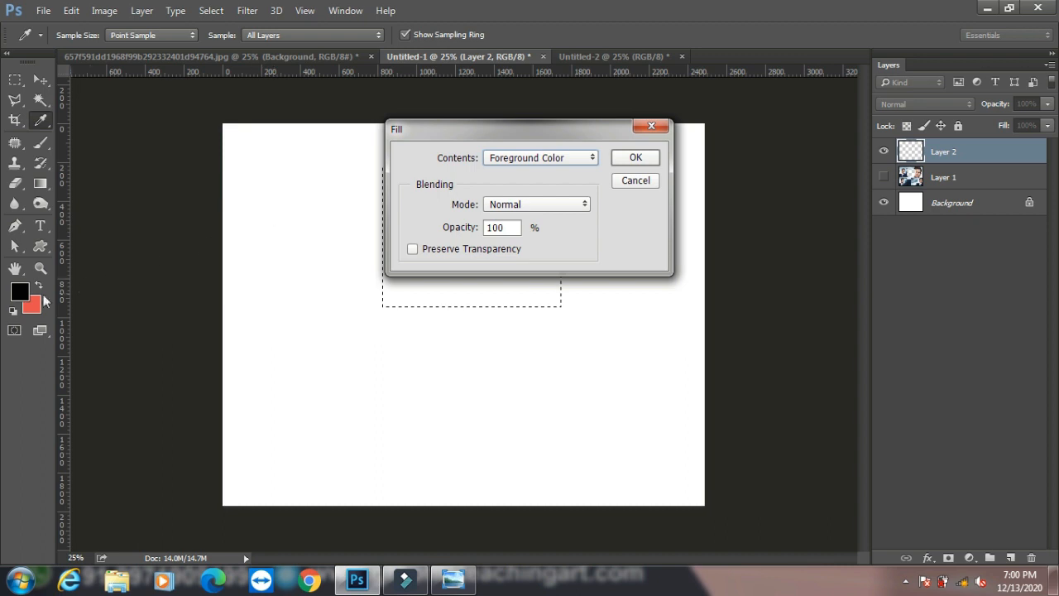
click(636, 158)
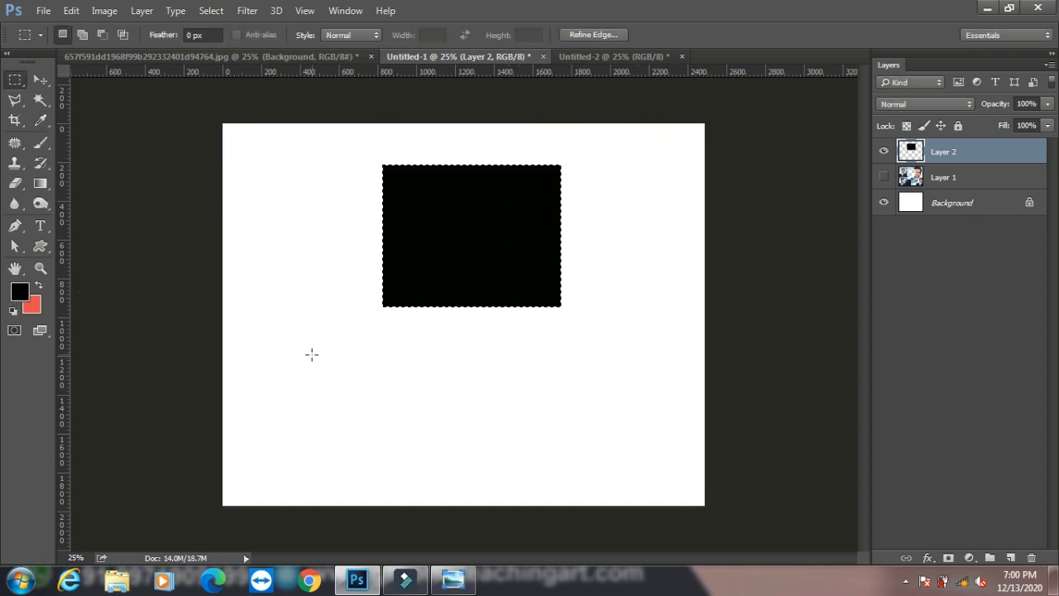
key(ctrl+z)
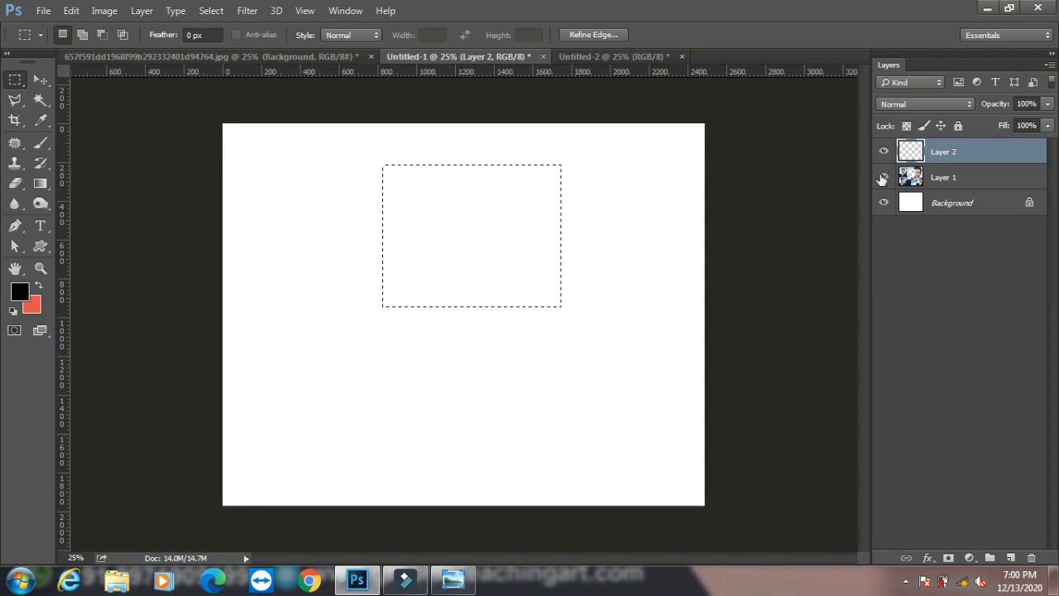
Step: Show Layer 1 and replace the selection with a smaller rectangle positioned over the lower-right portrait
click(883, 177)
click(739, 248)
drag(473, 340, 618, 436)
drag(563, 381, 629, 396)
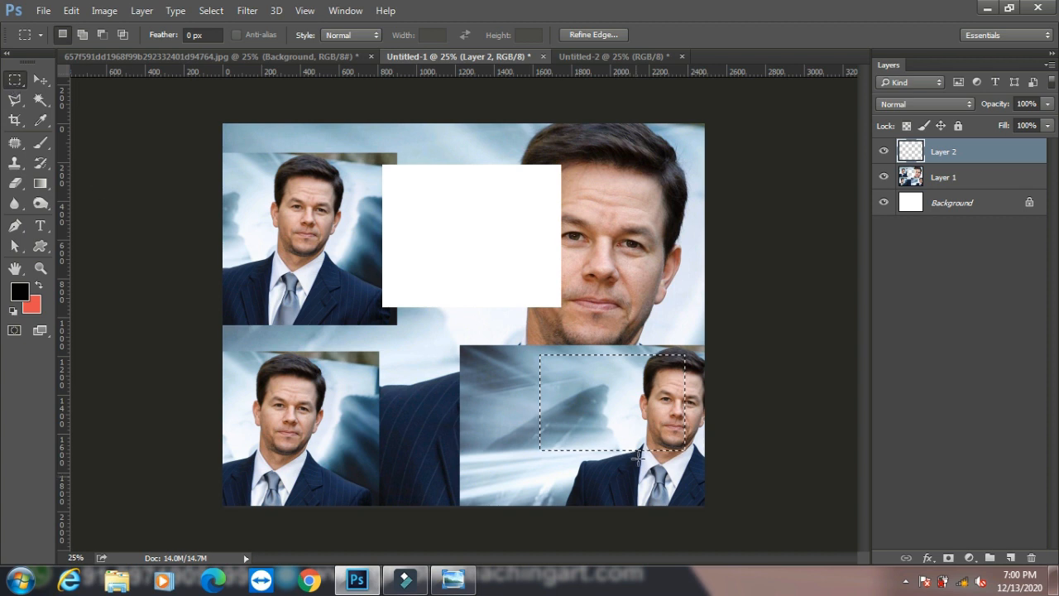
drag(610, 406, 598, 378)
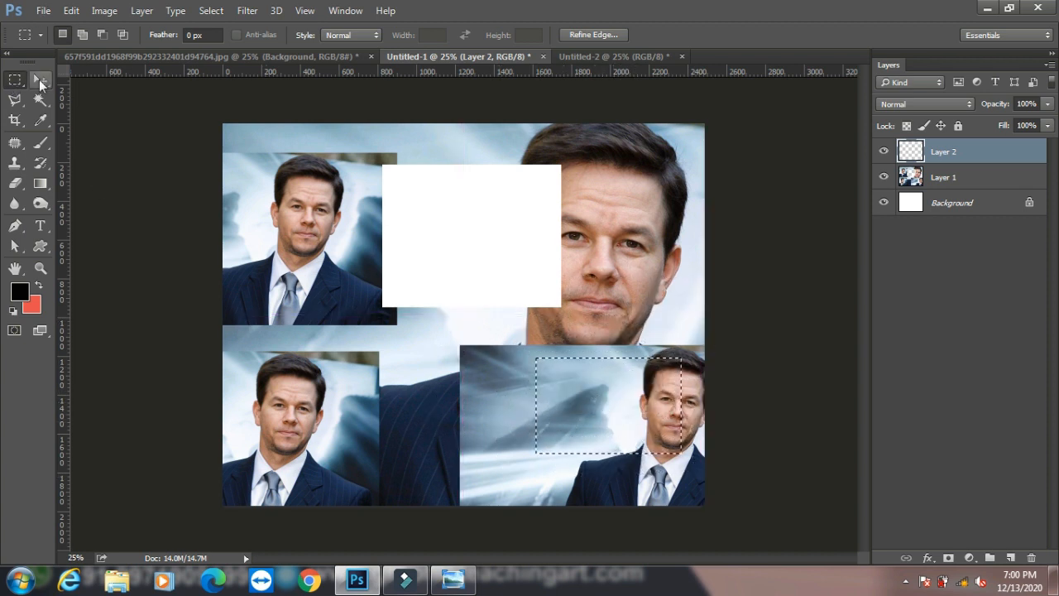
Step: Try to move the selected area with the Move tool while the empty Layer 2 is active
click(42, 80)
drag(579, 422, 539, 390)
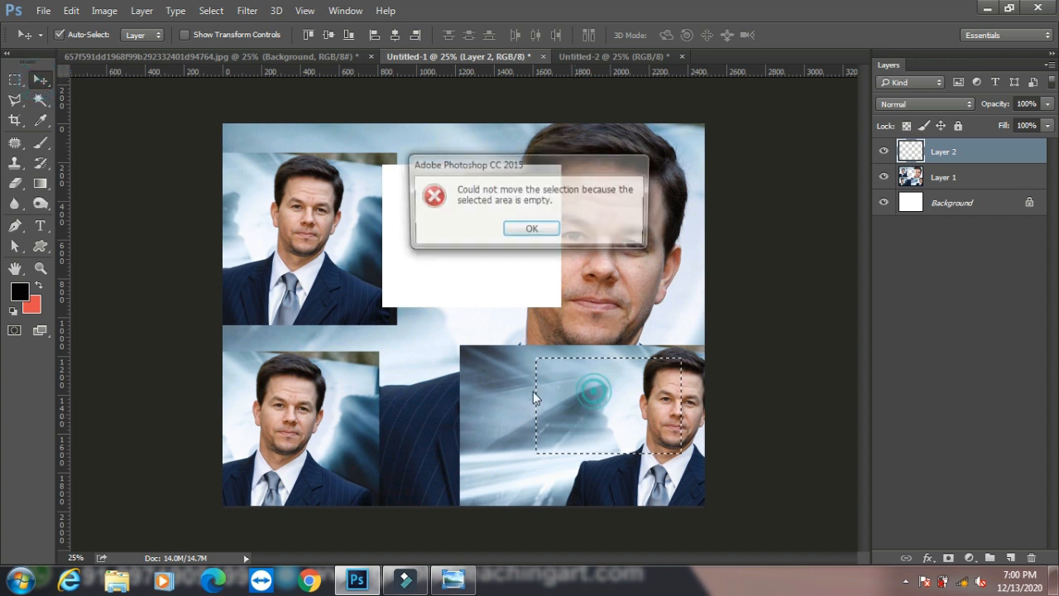
click(531, 230)
Step: Make Layer 1 active, move the selected part of the photo to the left, and undo the move
click(606, 409)
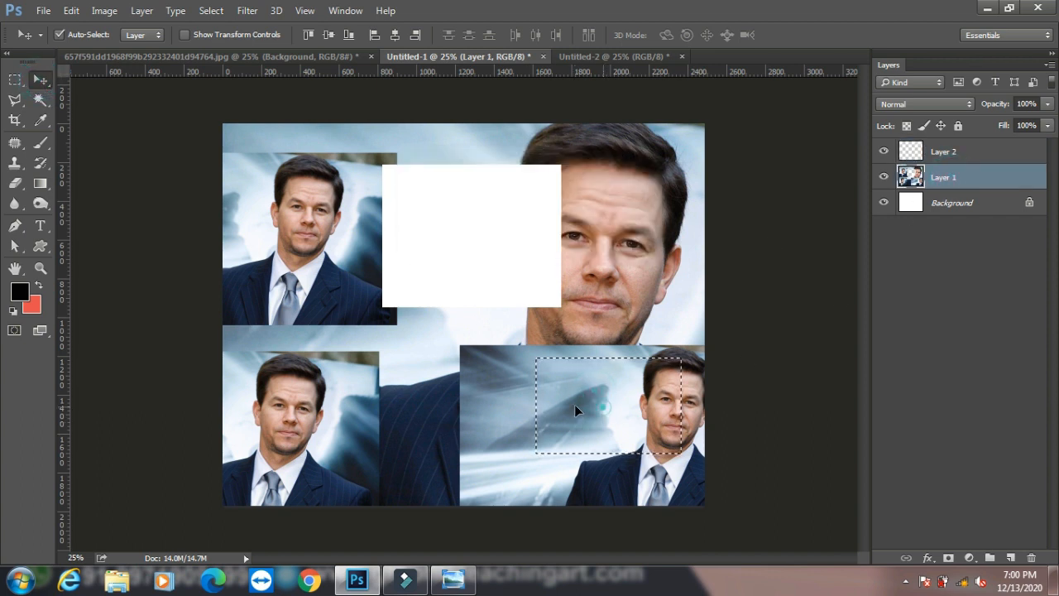
drag(577, 410, 504, 405)
mouse_move(467, 567)
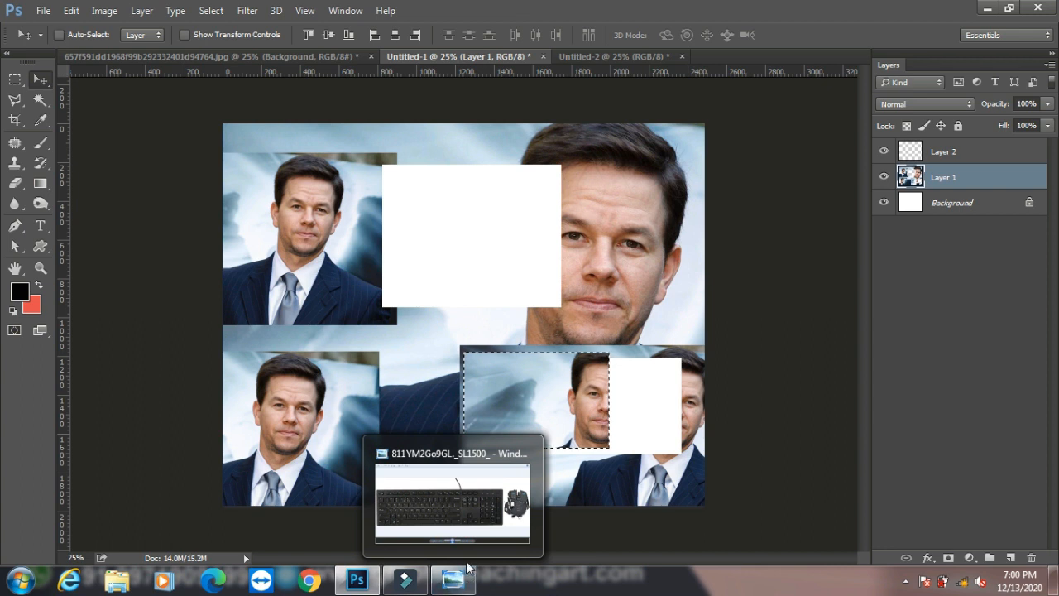
key(ctrl+z)
Step: Shift the rectangular selection slightly within the lower-right portrait and add a new empty layer above Layer 1
click(16, 80)
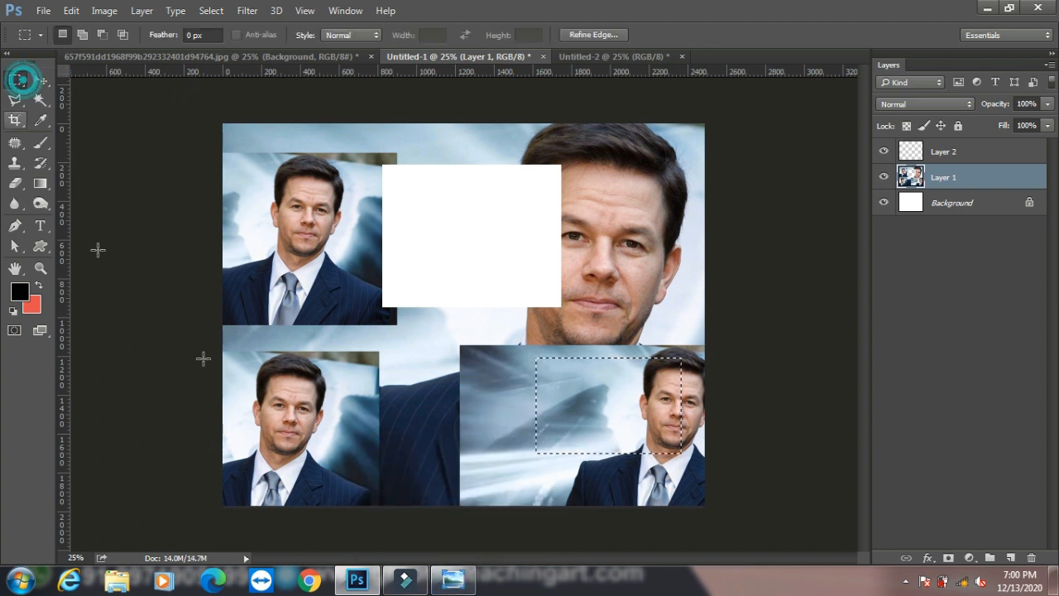
mouse_move(620, 397)
mouse_down()
mouse_move(608, 389)
mouse_move(616, 339)
mouse_move(625, 399)
mouse_move(384, 383)
mouse_move(416, 178)
mouse_move(592, 331)
mouse_move(530, 424)
mouse_move(648, 394)
mouse_move(625, 389)
mouse_up()
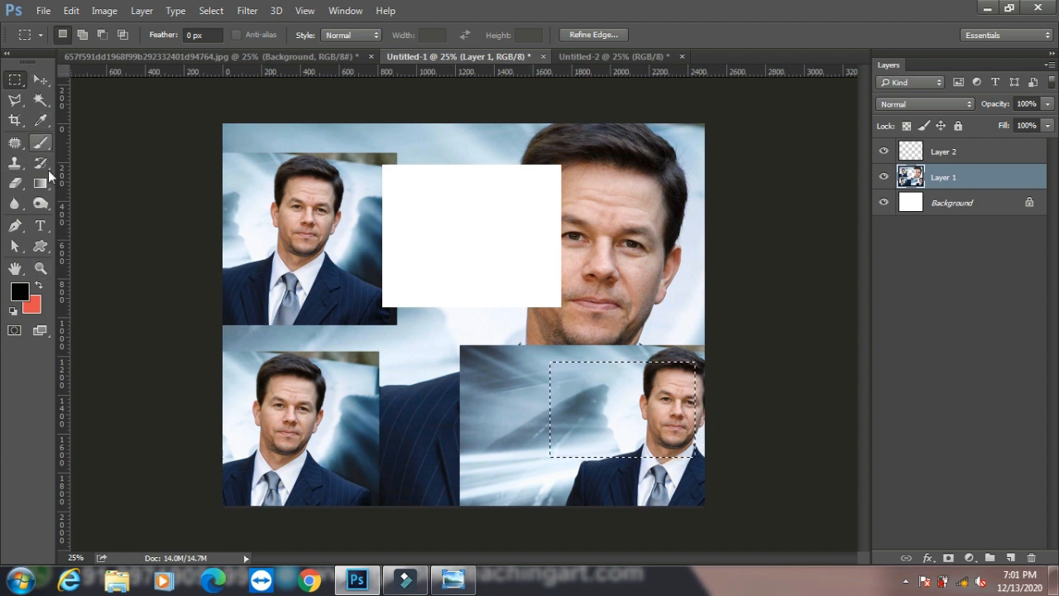
click(1010, 558)
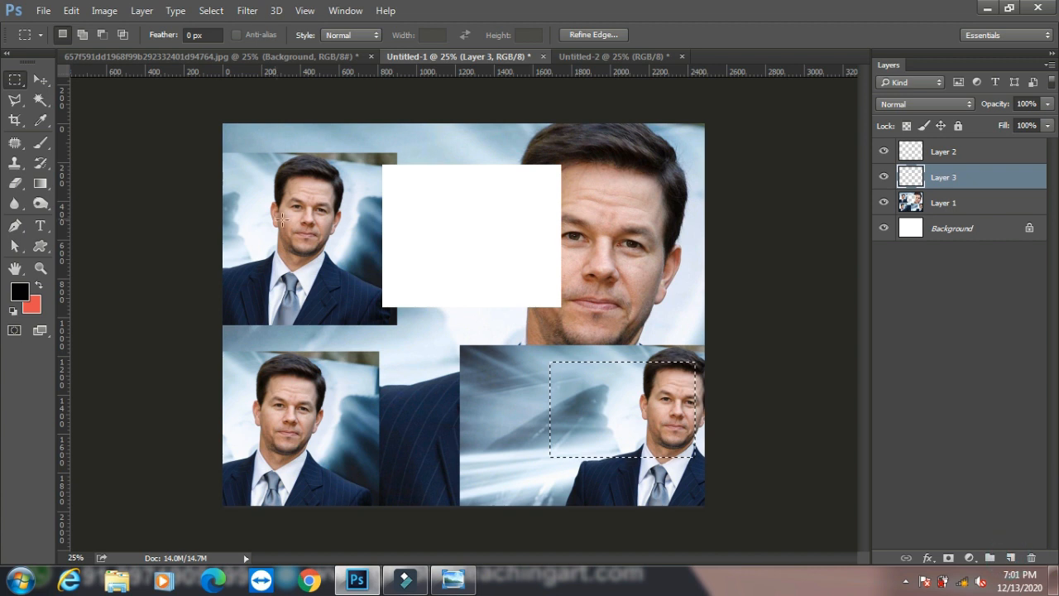
Step: Fill the selection on Layer 3 with the foreground color at 50% opacity, and undo the fill
click(71, 10)
click(147, 215)
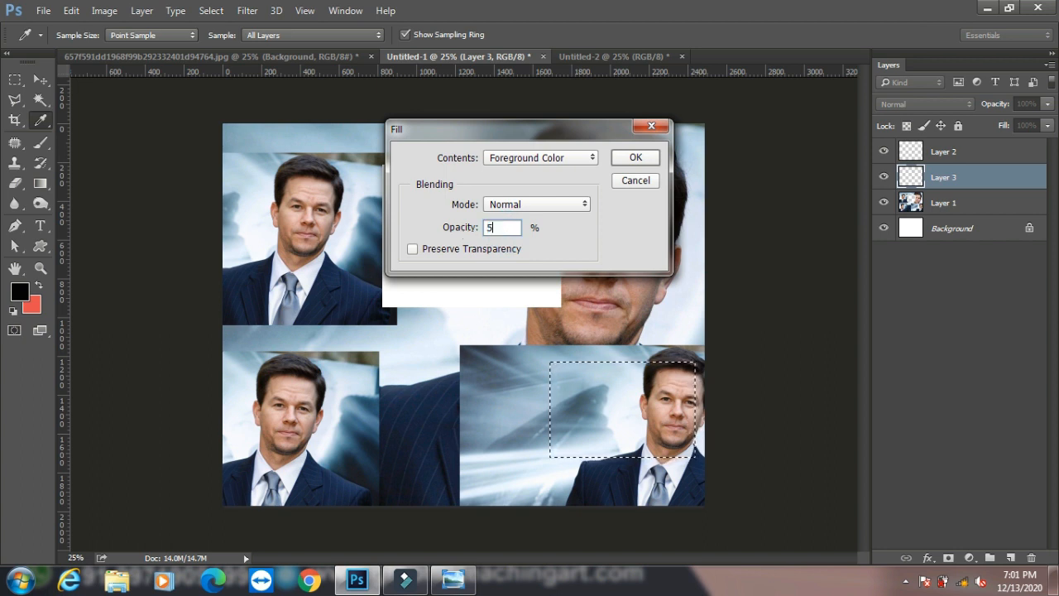
click(635, 157)
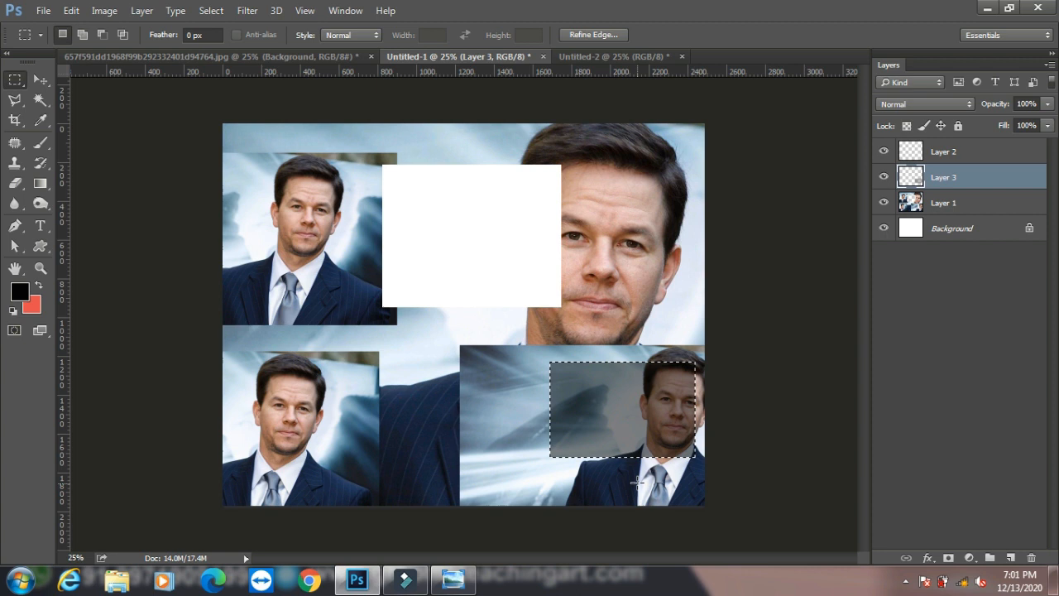
key(ctrl+z)
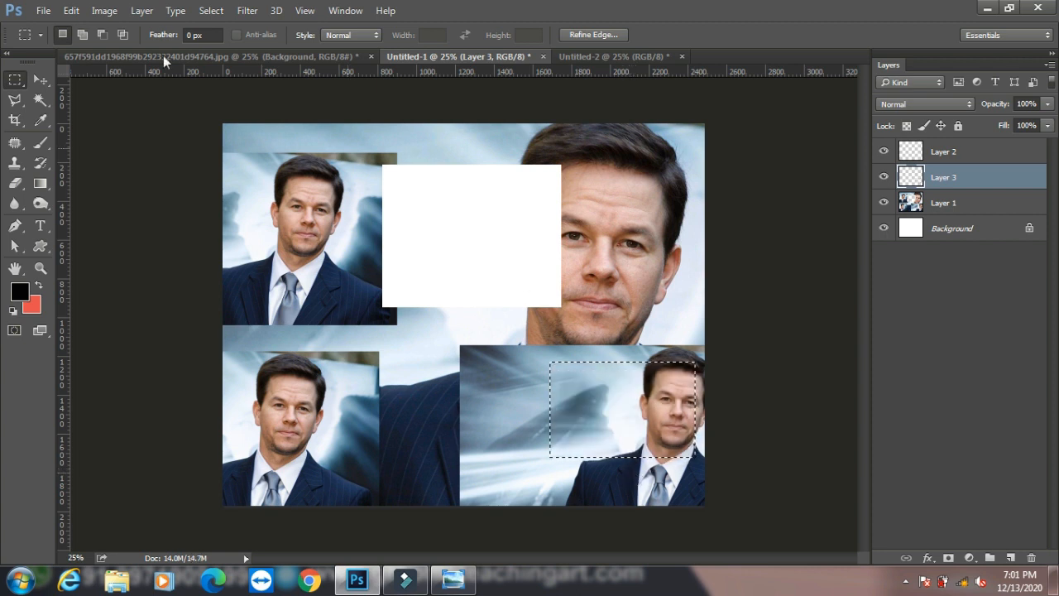
Step: Fill the selection on Layer 3 with the foreground color in Soft Light mode at 100% opacity
click(71, 10)
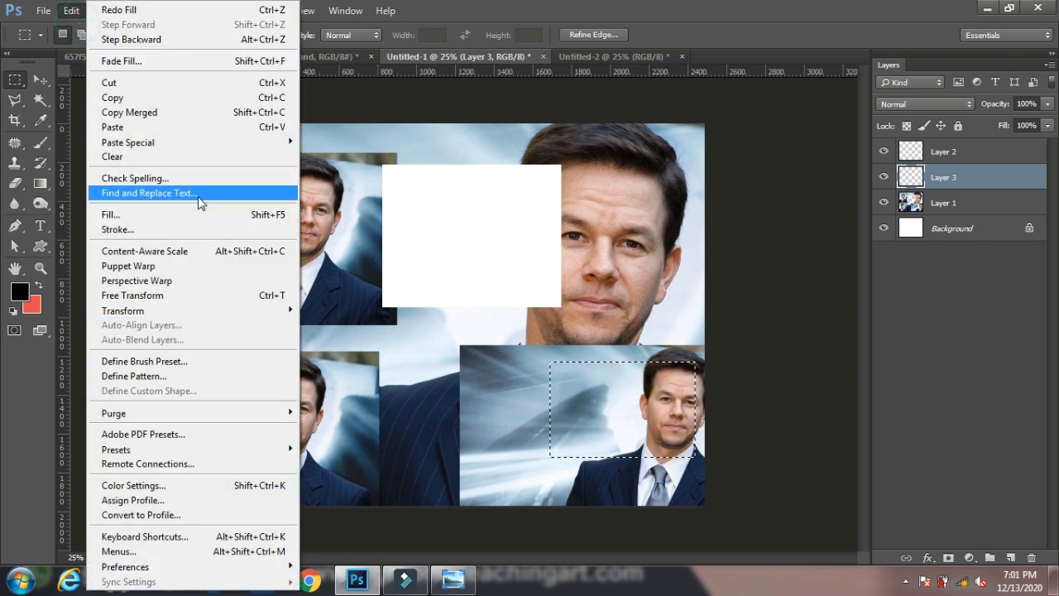
click(123, 212)
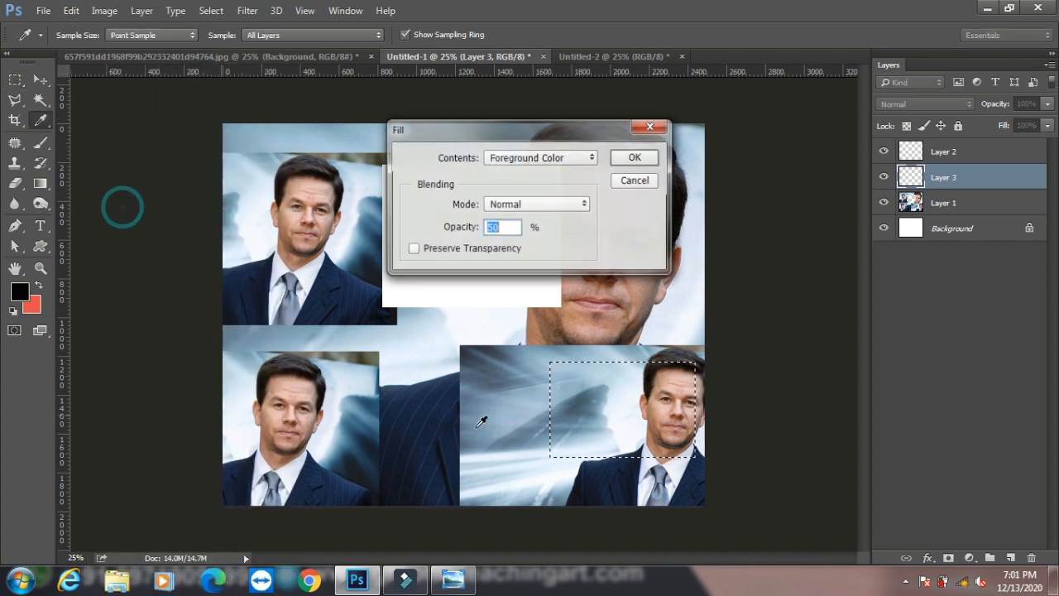
drag(505, 227, 447, 228)
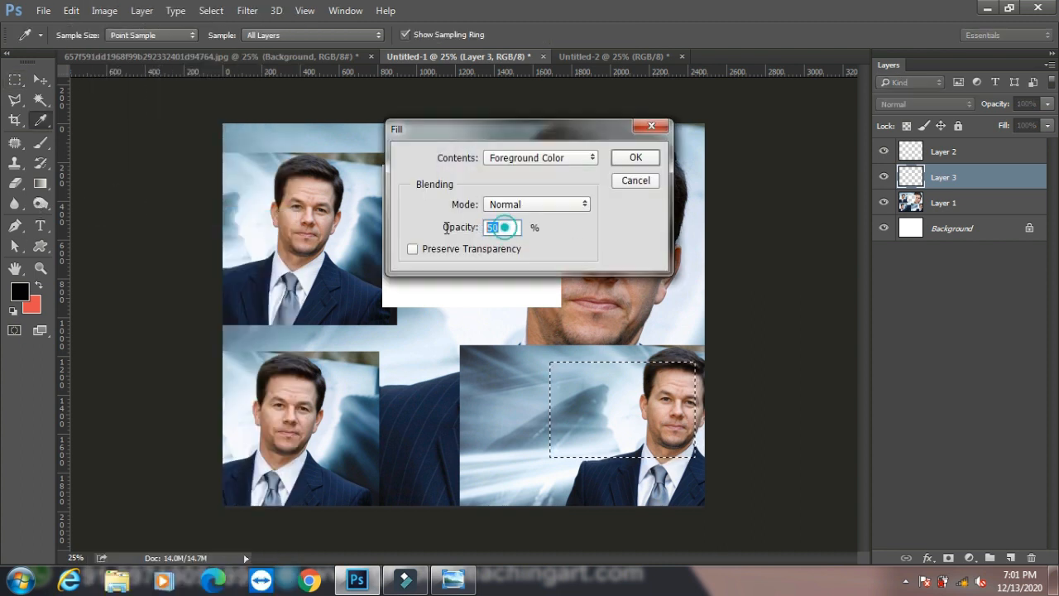
text(100)
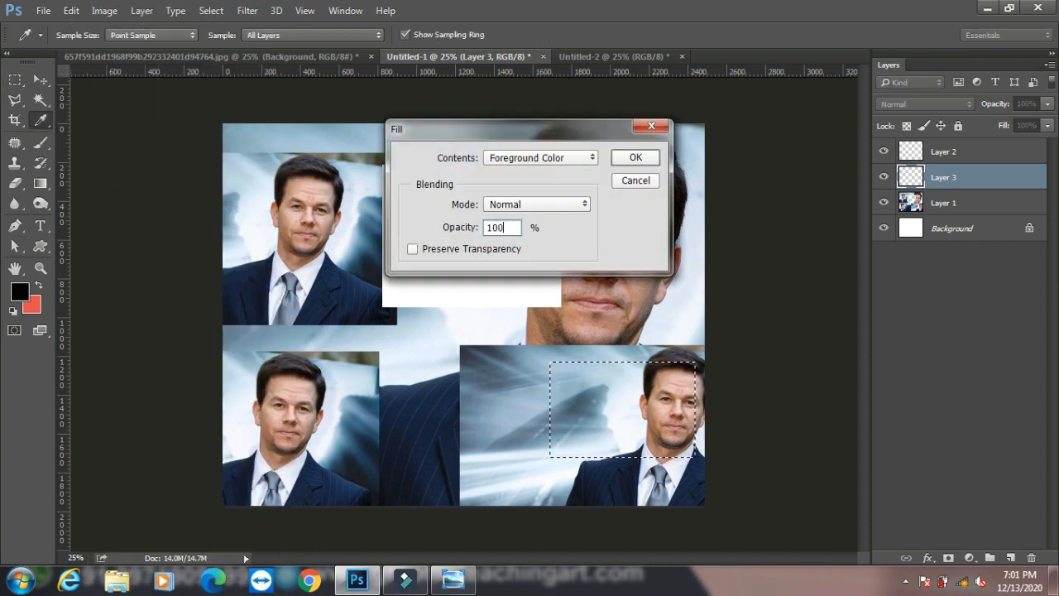
click(513, 207)
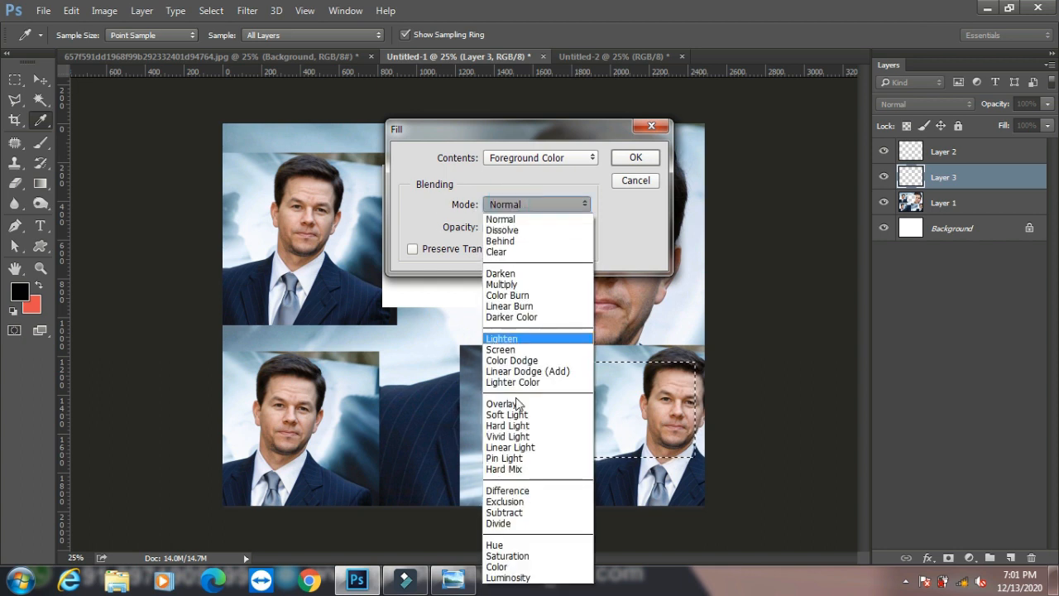
click(520, 415)
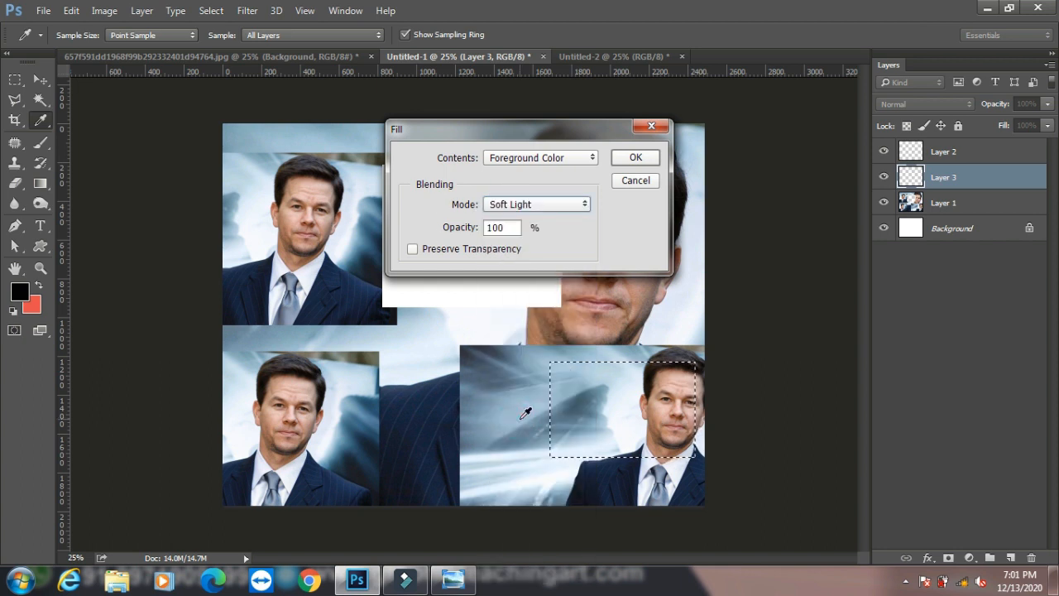
click(636, 158)
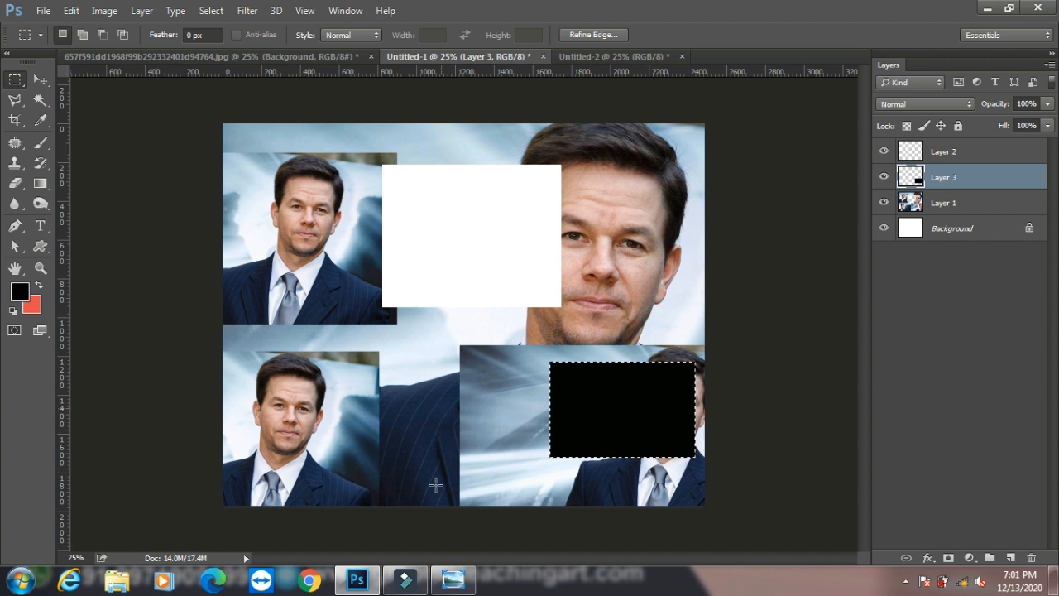
Step: Undo the last fill, and fill the selection on Layer 3 with the background color in Normal mode at 100% opacity
key(ctrl+z)
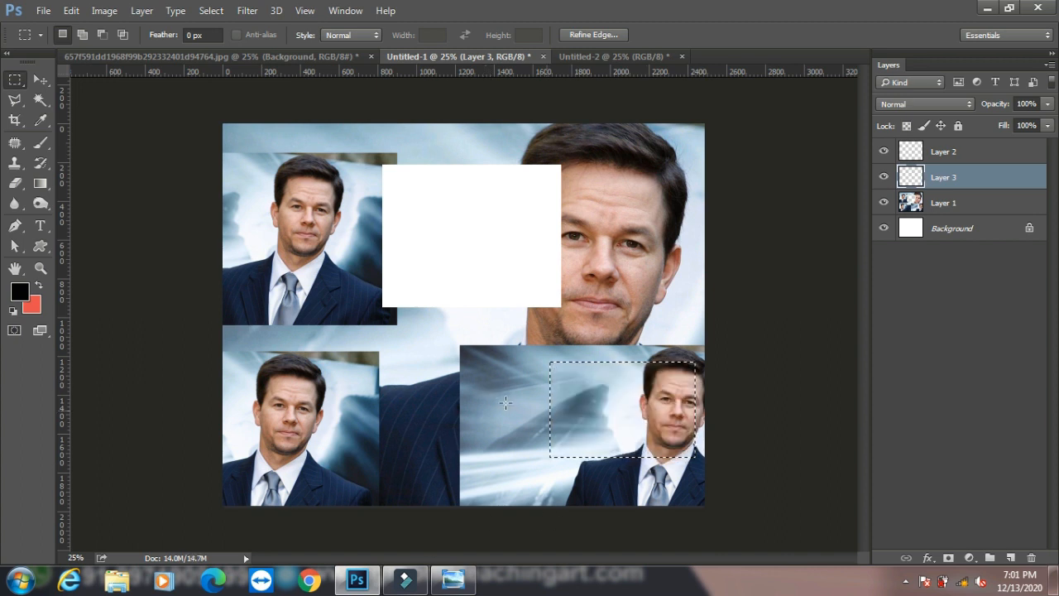
click(71, 10)
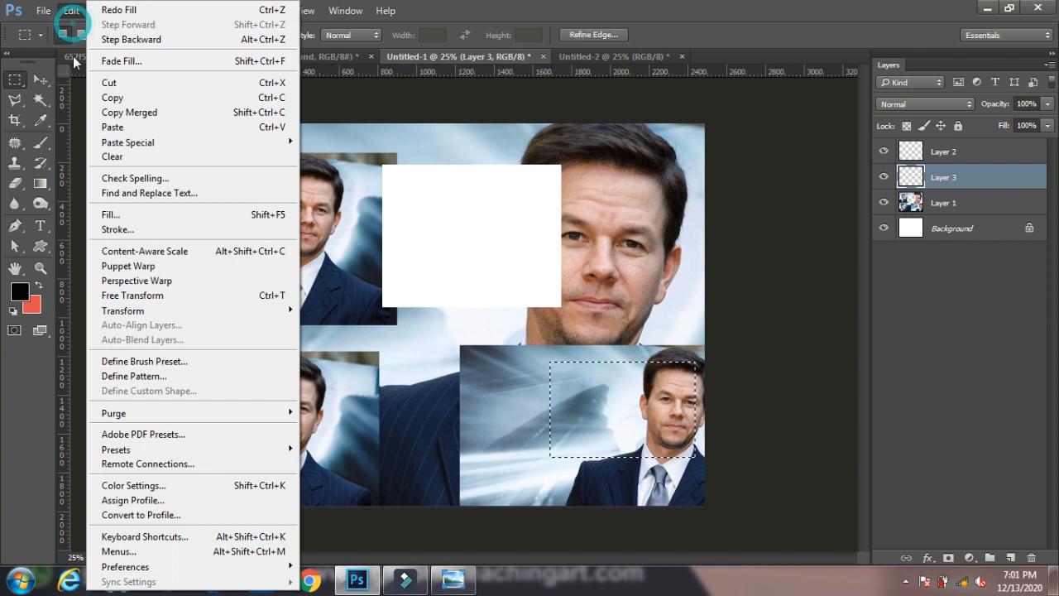
click(138, 214)
click(521, 158)
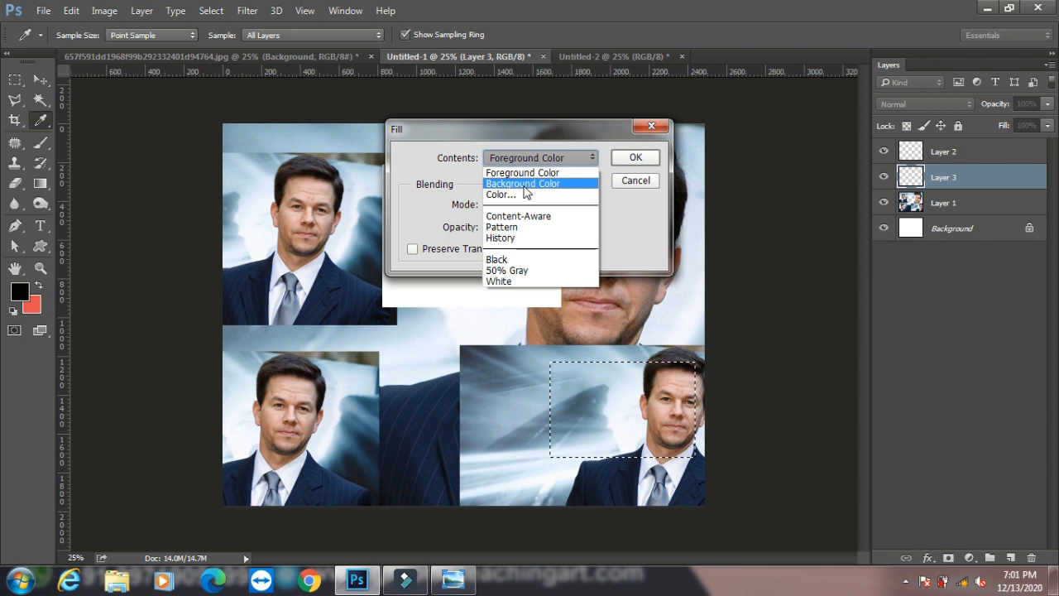
click(524, 186)
click(514, 206)
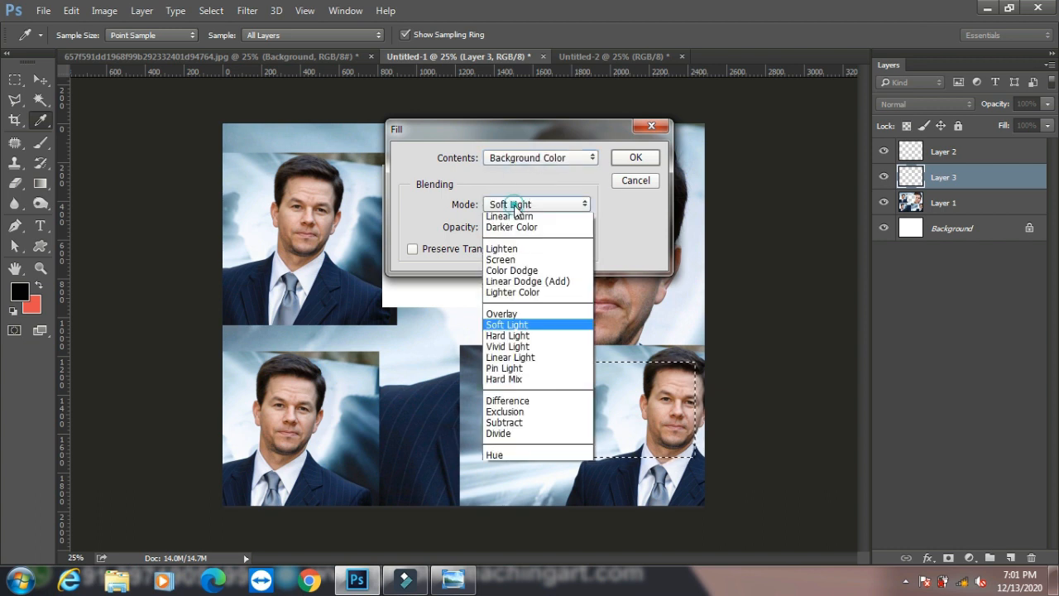
click(495, 213)
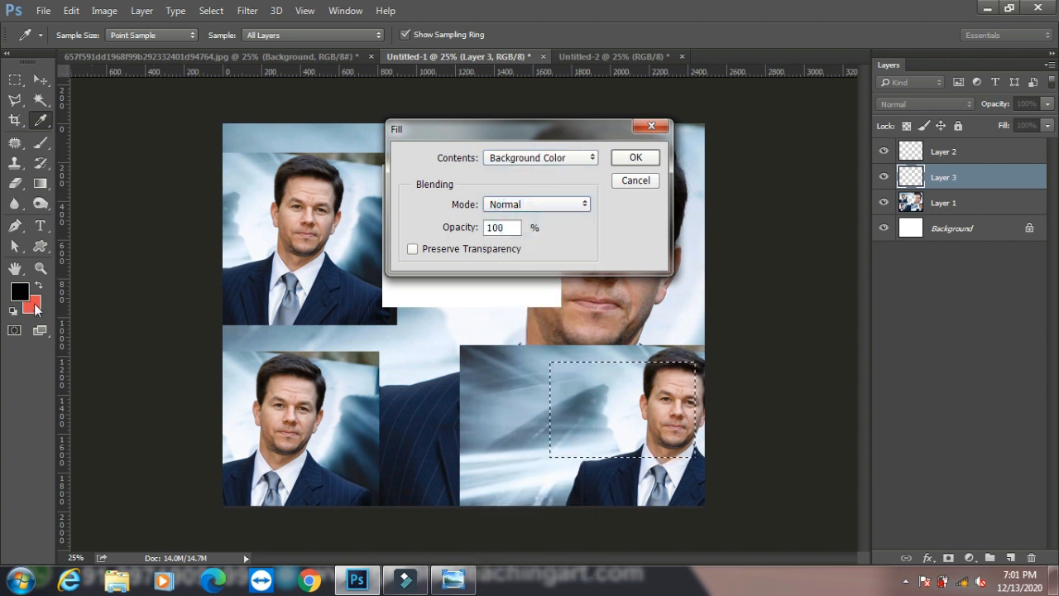
click(645, 163)
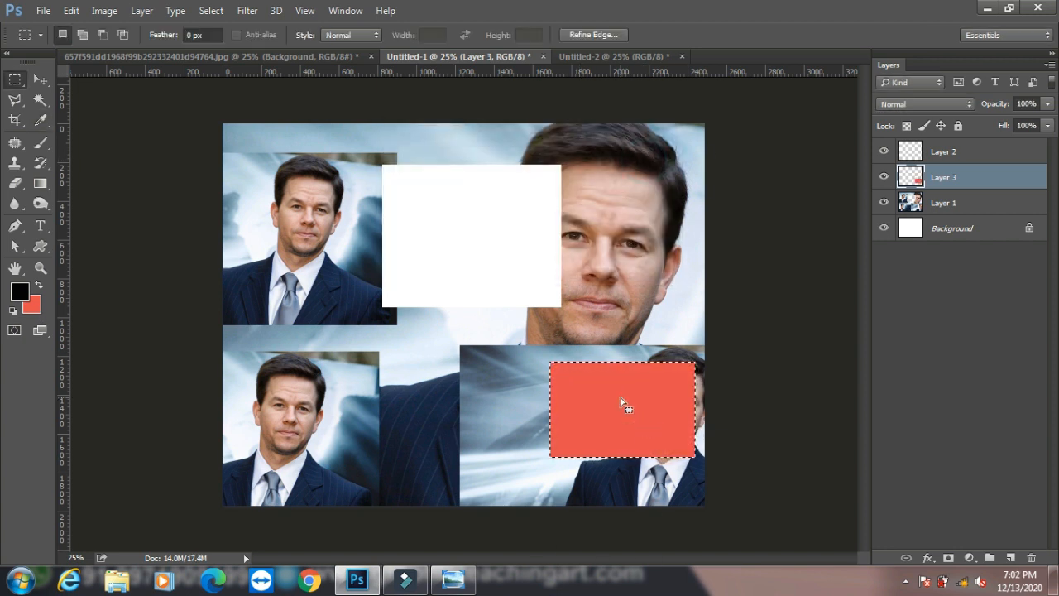
Step: Fill the selection on Layer 3 with a custom bright green of hue 119° in Normal mode at 100% opacity
key(shift+F5)
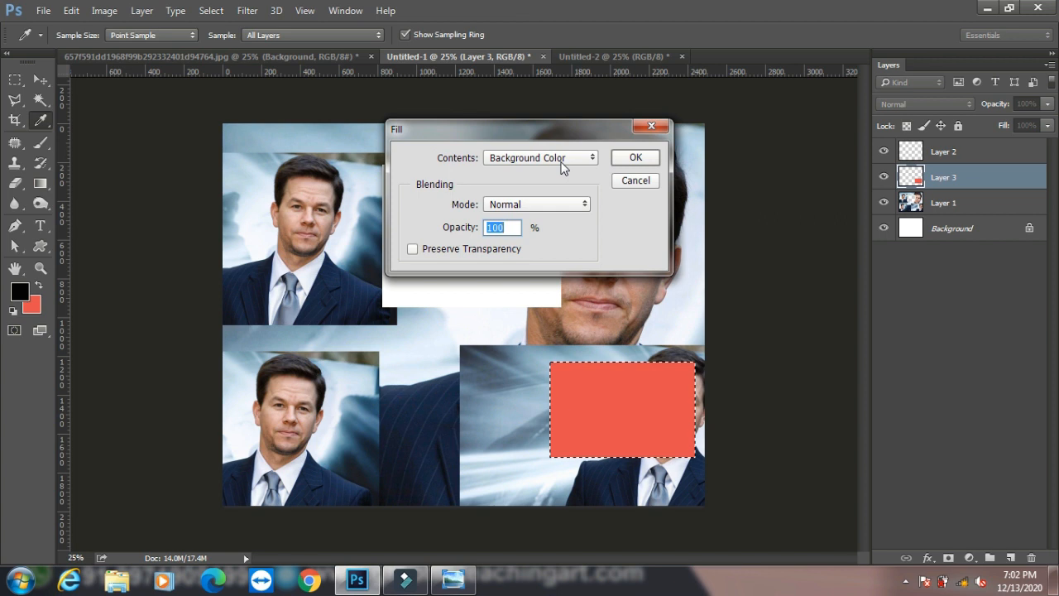
click(561, 164)
click(523, 198)
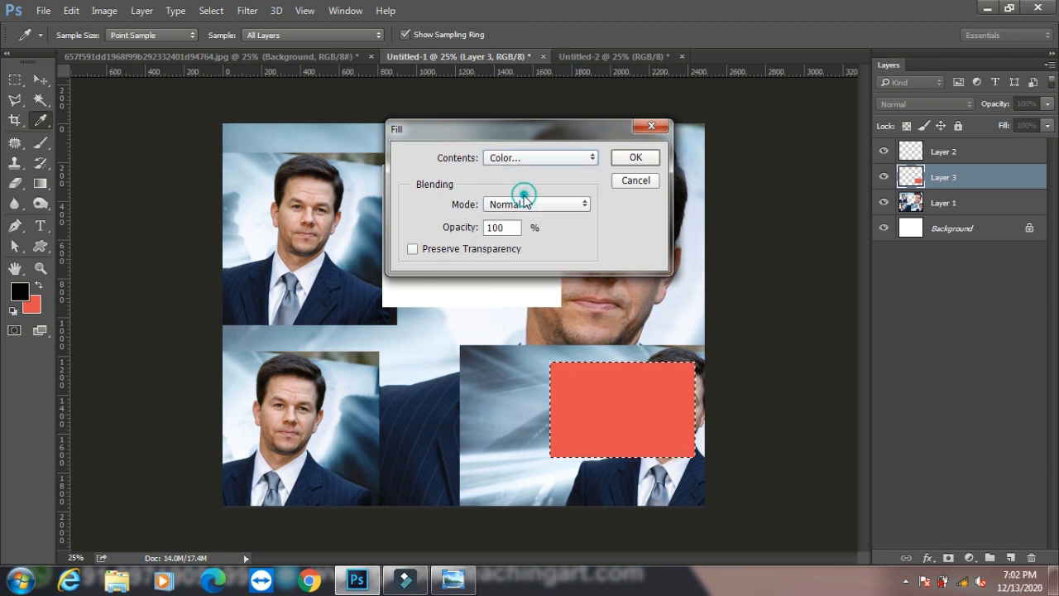
click(857, 261)
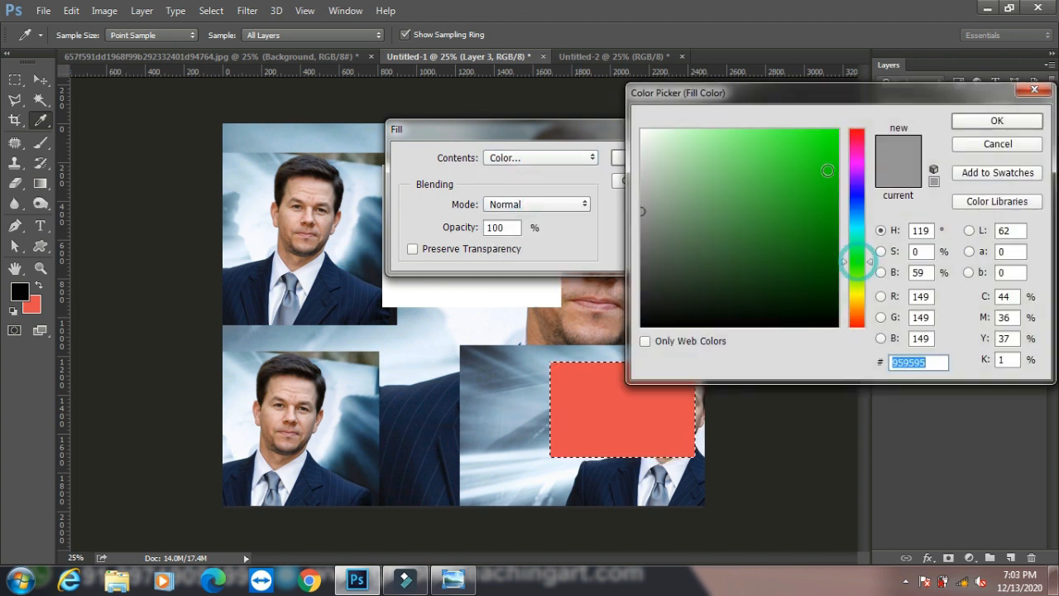
click(825, 163)
click(985, 122)
click(634, 158)
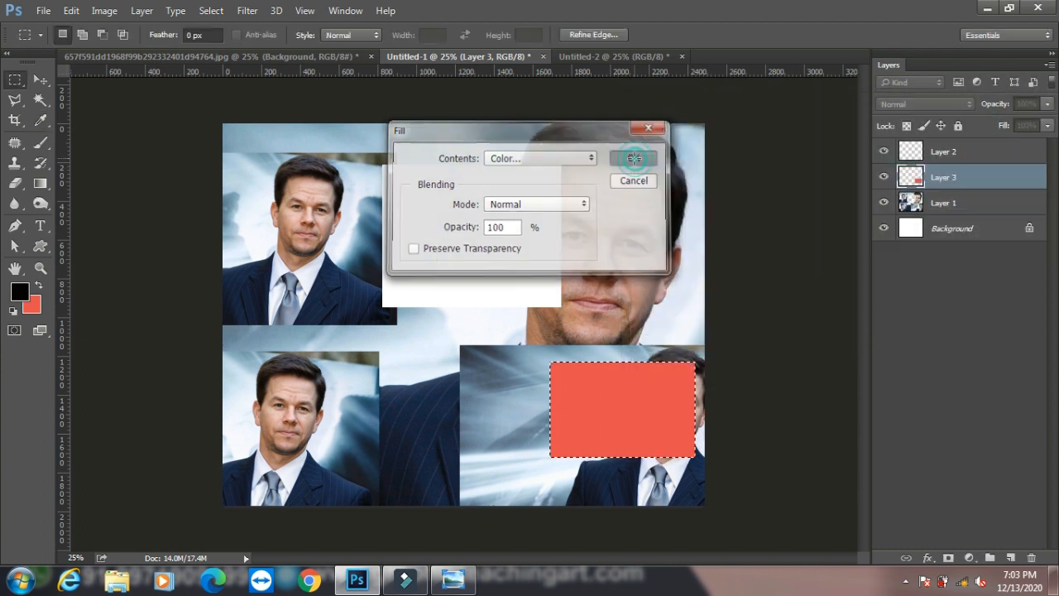
click(70, 11)
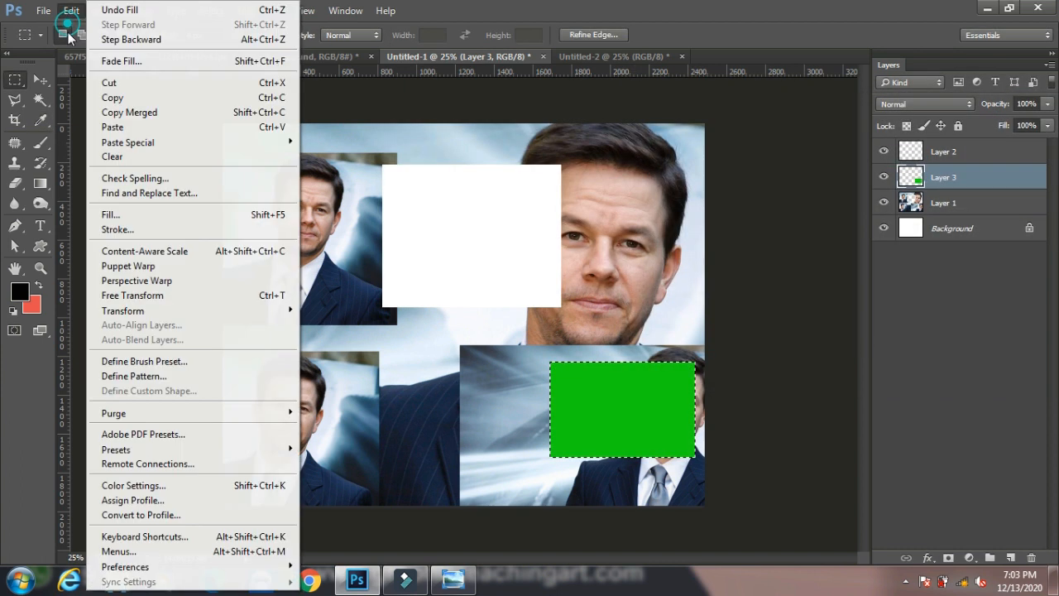
click(112, 214)
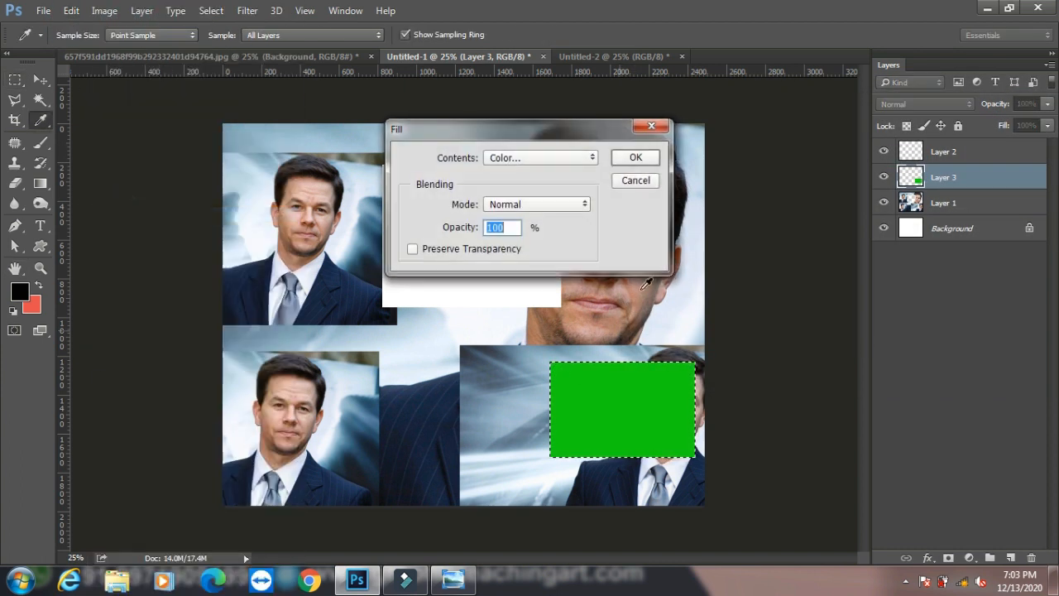
click(543, 158)
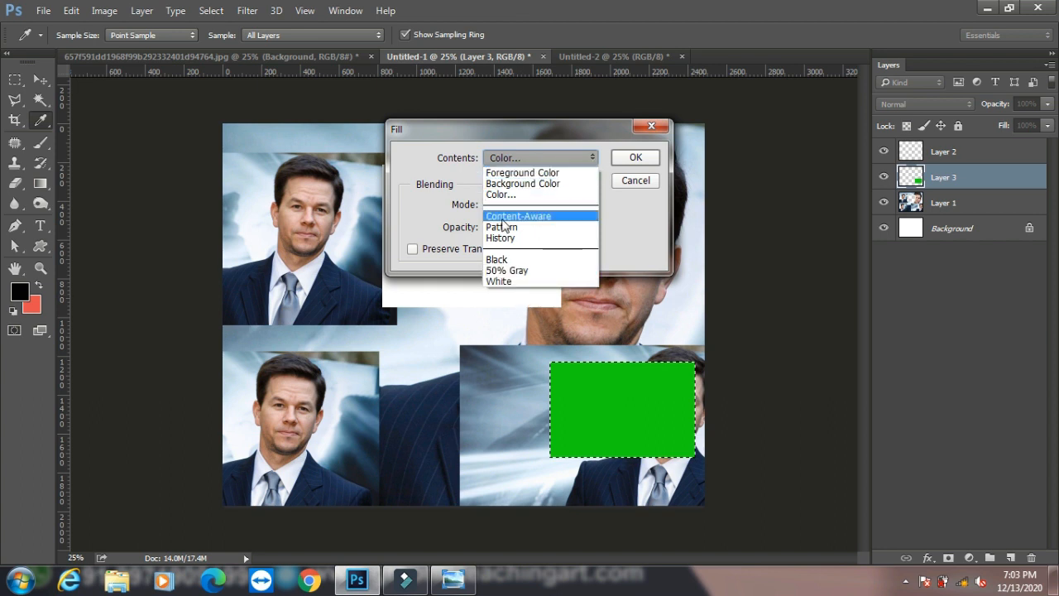
click(634, 182)
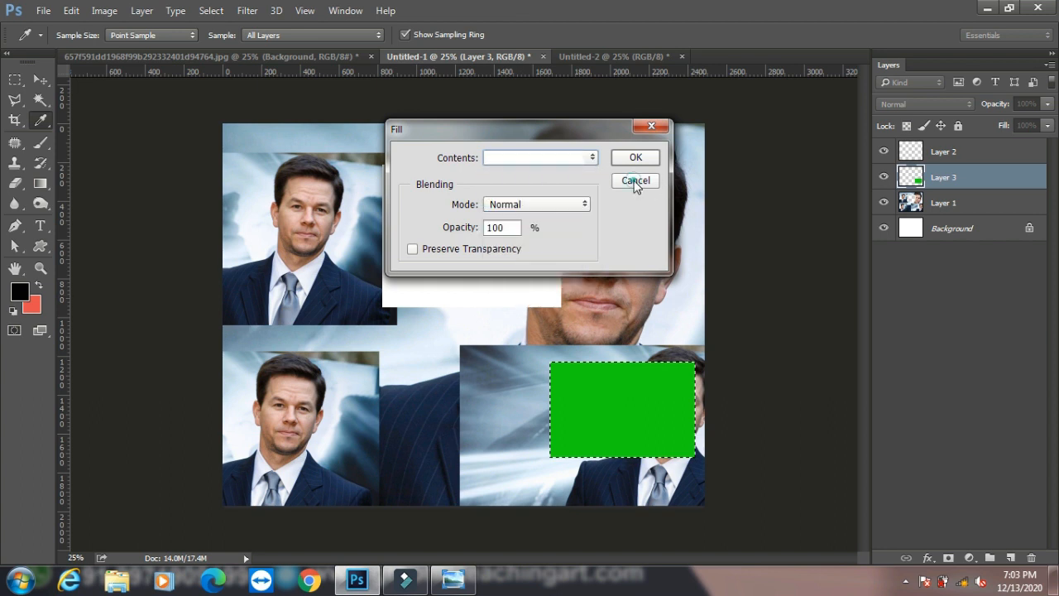
click(998, 144)
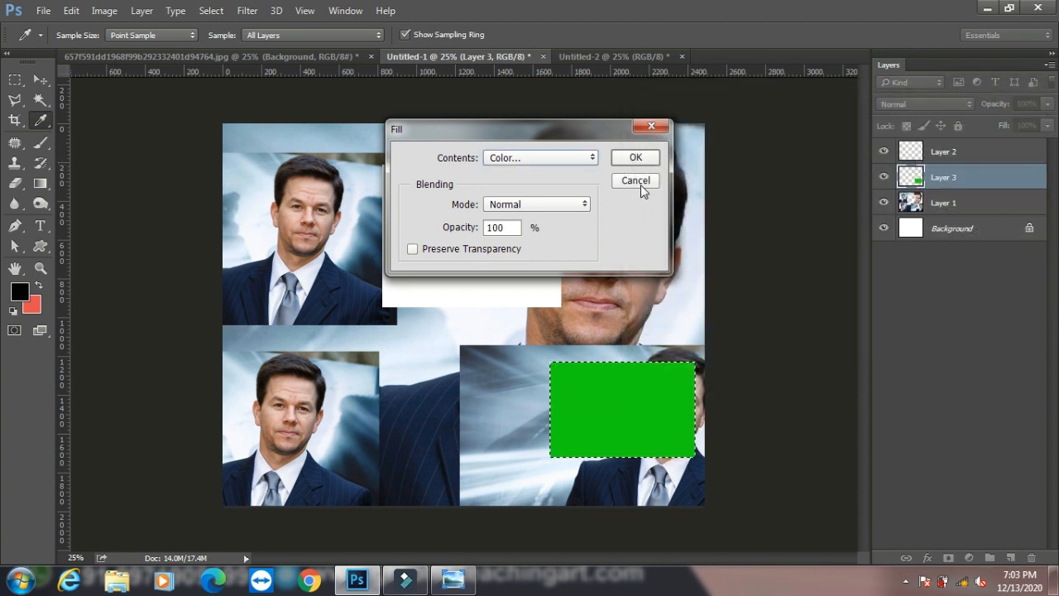
click(635, 179)
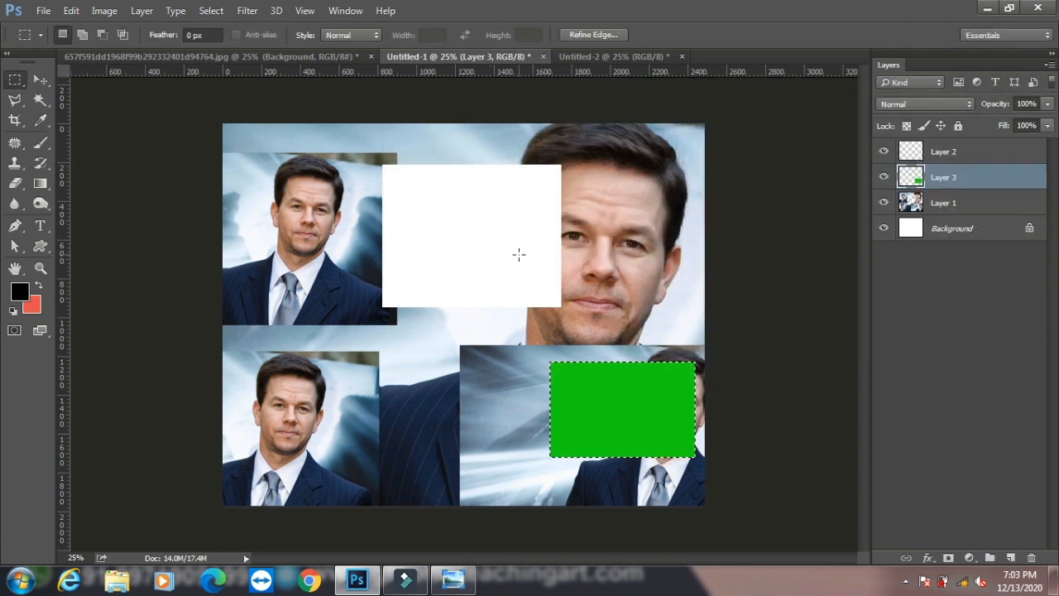
Step: Open the bird image wp2670868.jpg from the WALPAPER folder on the Desktop
key(ctrl+o)
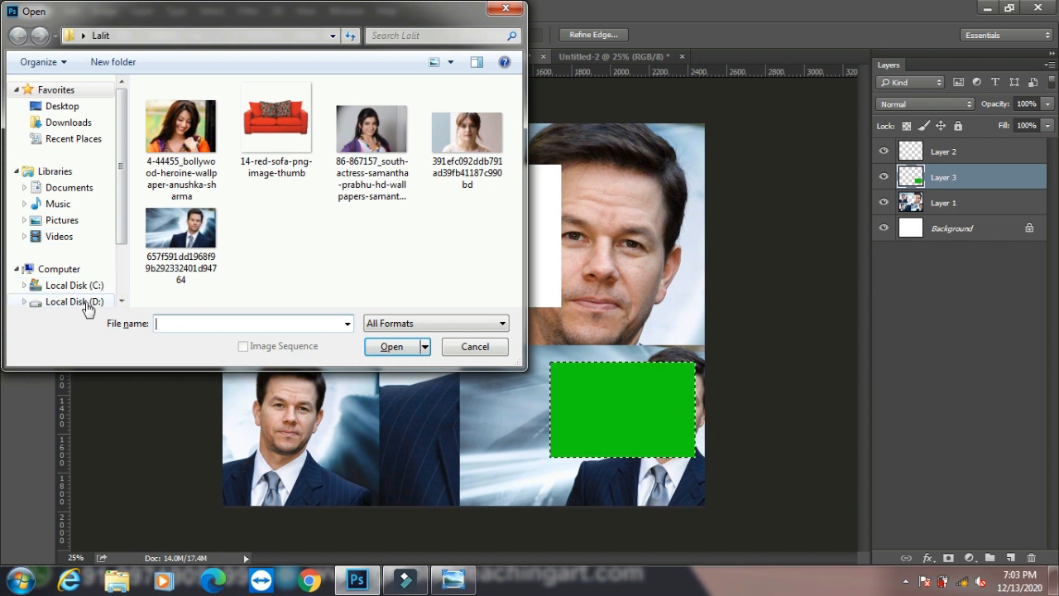
click(48, 109)
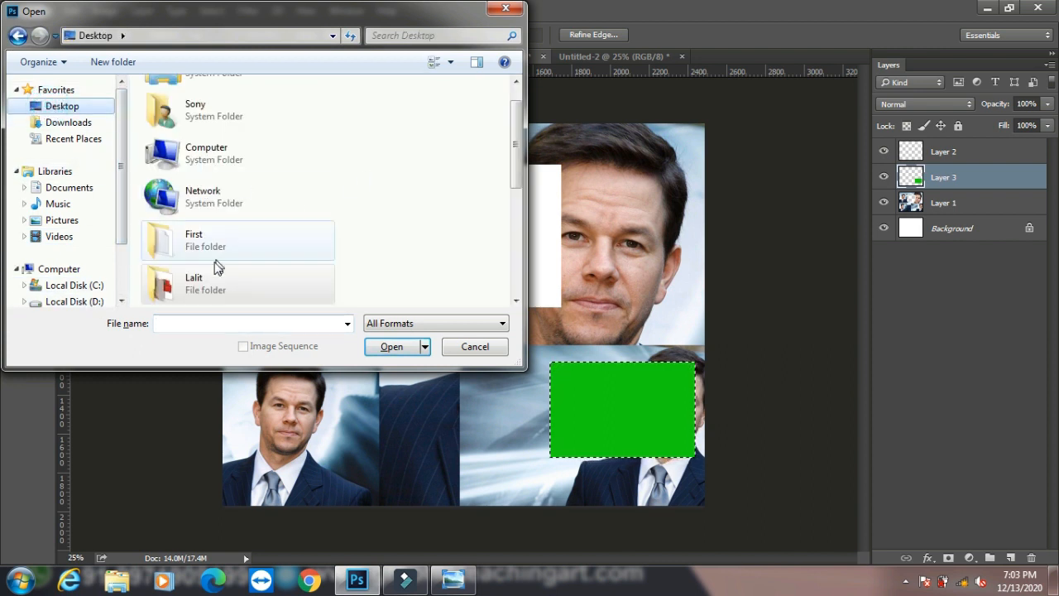
scroll(227, 217, down, 5)
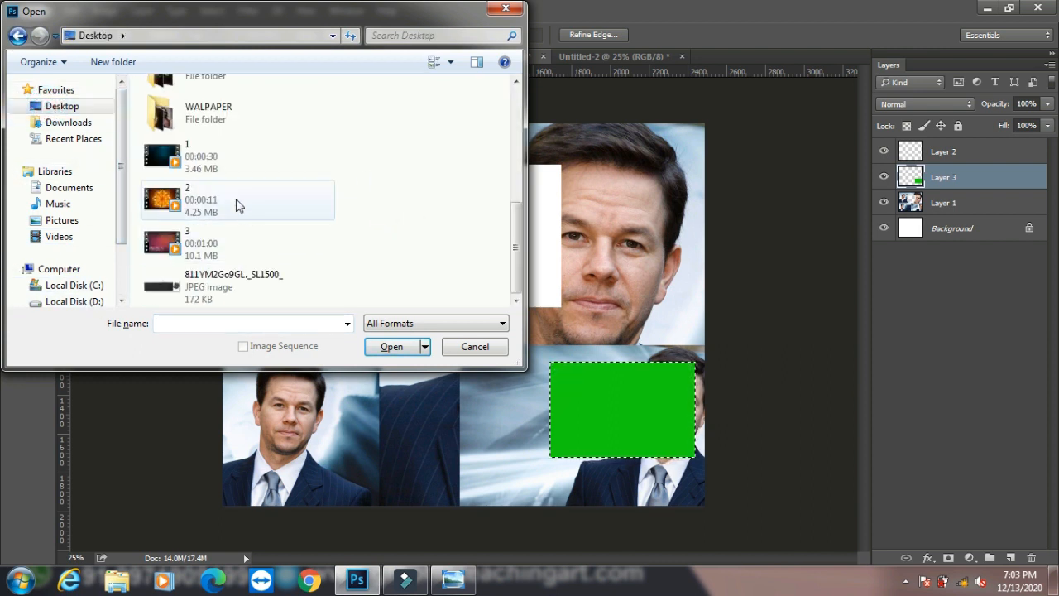
double_click(203, 116)
click(273, 231)
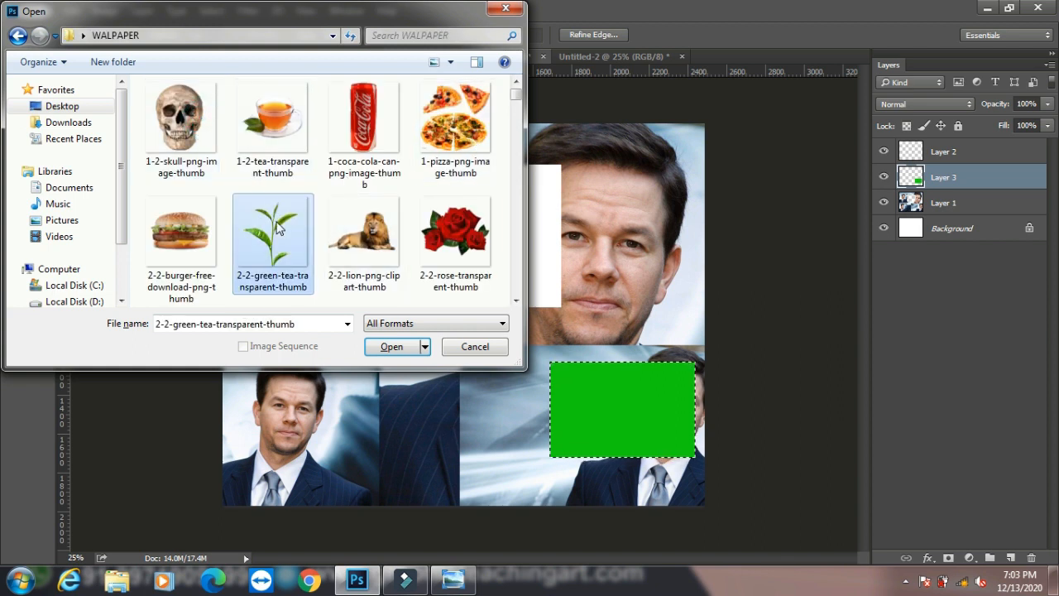
scroll(394, 236, down, 5)
scroll(393, 235, down, 10)
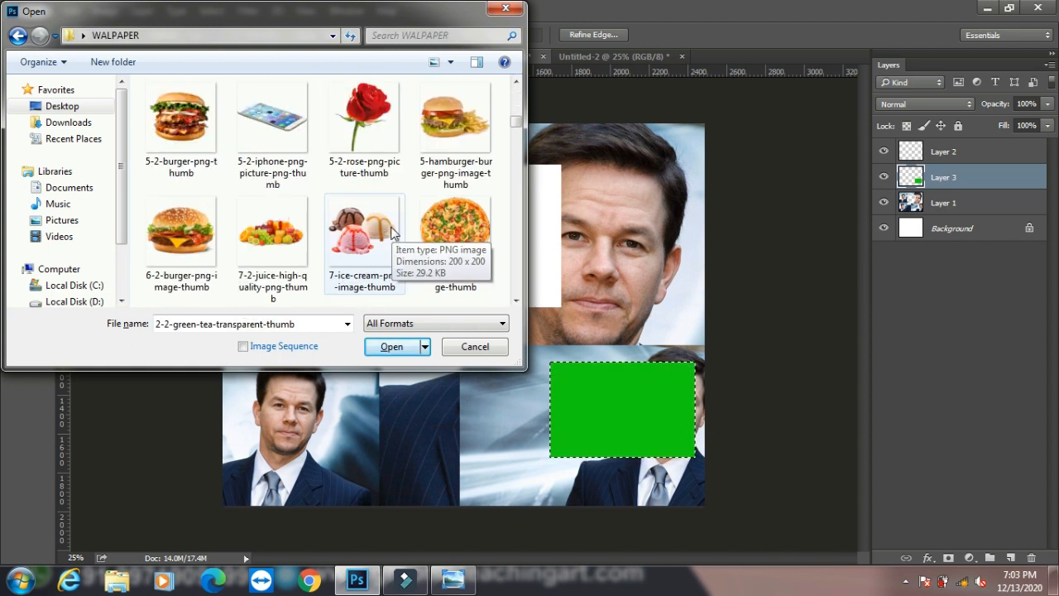
scroll(393, 232, down, 5)
click(456, 249)
click(392, 346)
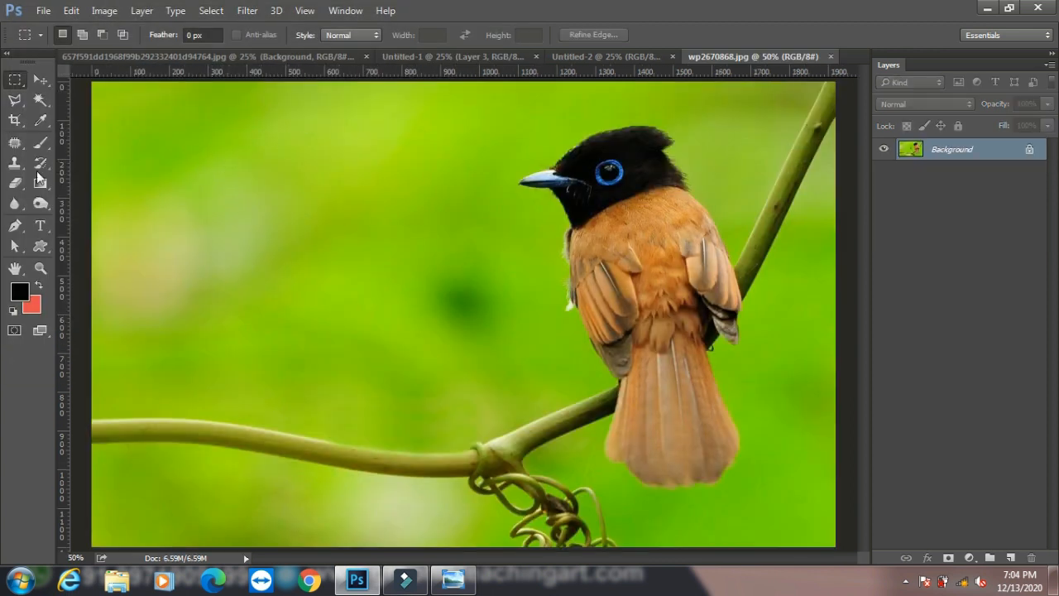
Step: Draw a loose freehand selection around the whole bird with the Lasso tool
click(15, 106)
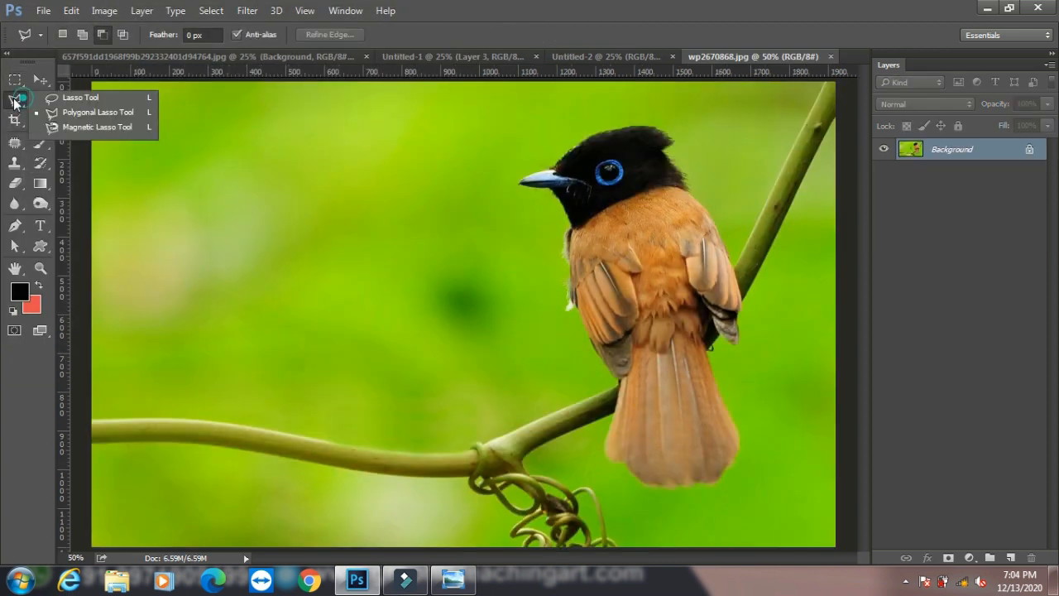
click(76, 98)
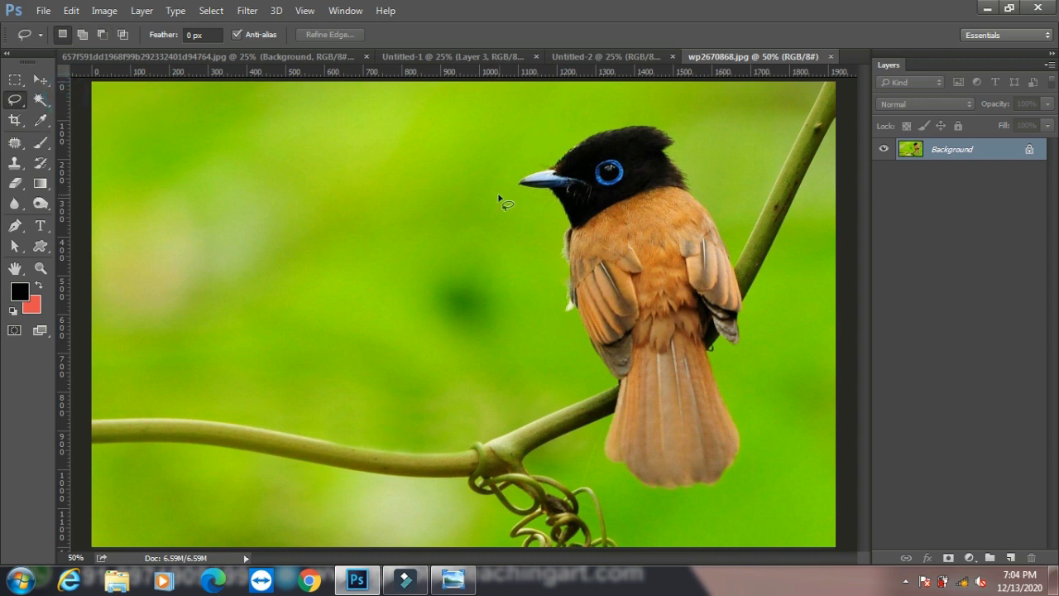
mouse_move(588, 108)
mouse_down()
mouse_move(689, 127)
mouse_move(762, 256)
mouse_move(793, 397)
mouse_move(793, 480)
mouse_move(763, 510)
mouse_move(693, 517)
mouse_move(605, 495)
mouse_up()
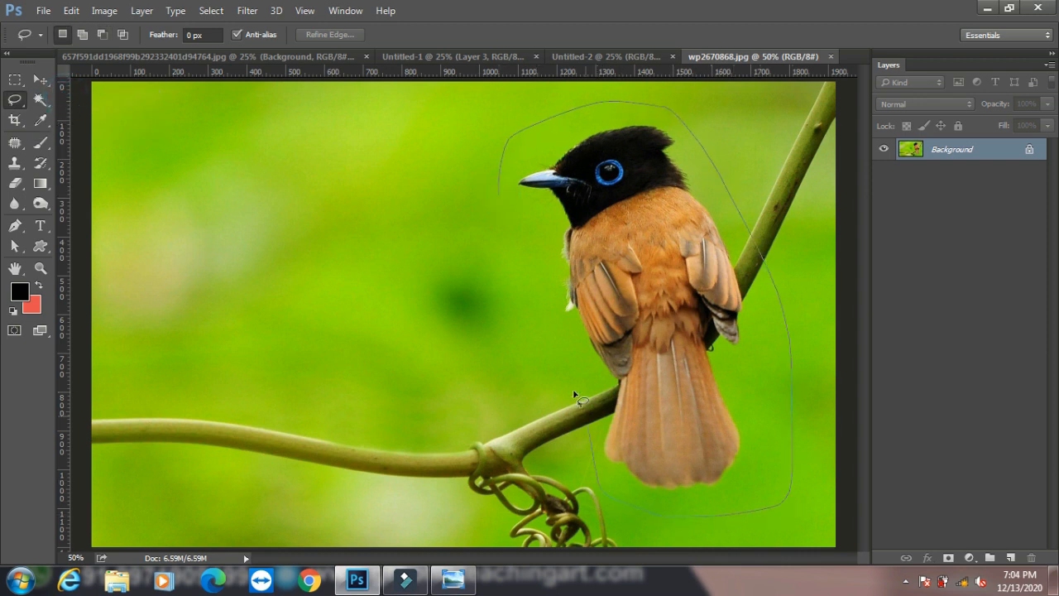
drag(498, 194, 500, 197)
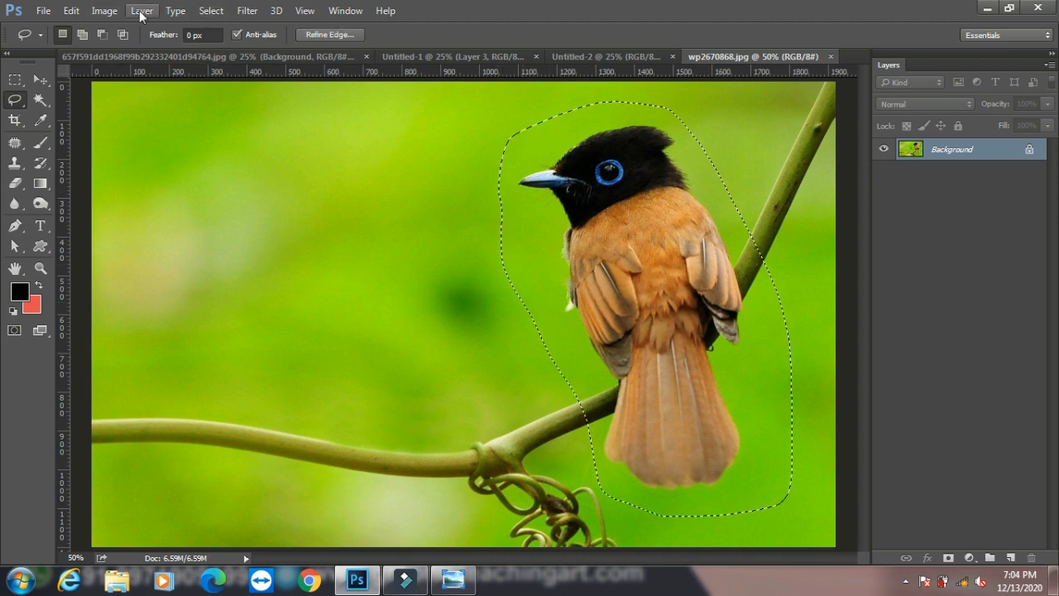
Step: Remove the bird with a Content-Aware fill in Normal mode at 100% opacity, and deselect
click(105, 11)
mouse_move(75, 11)
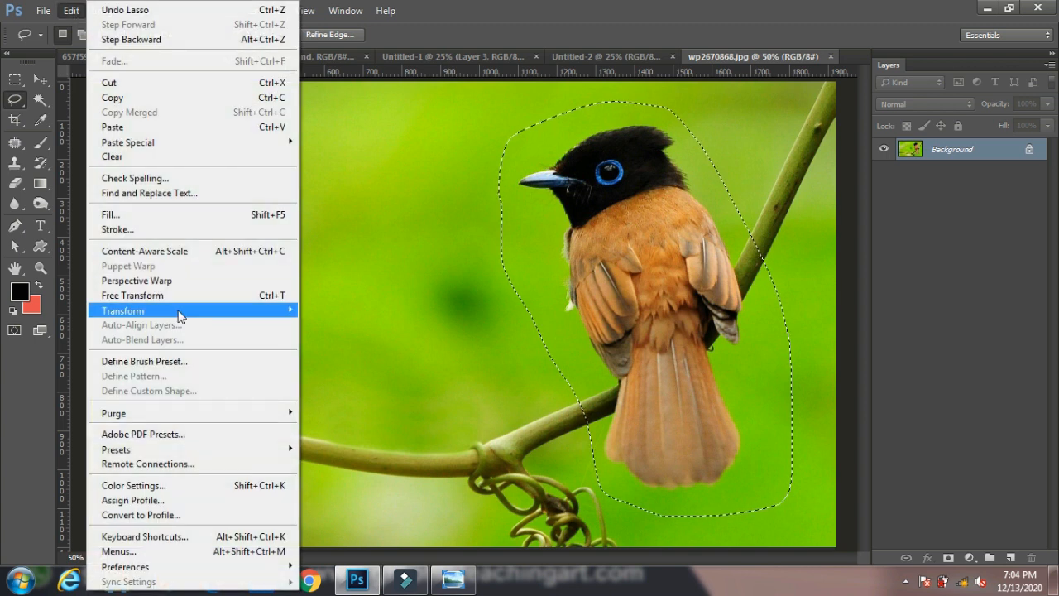
click(161, 213)
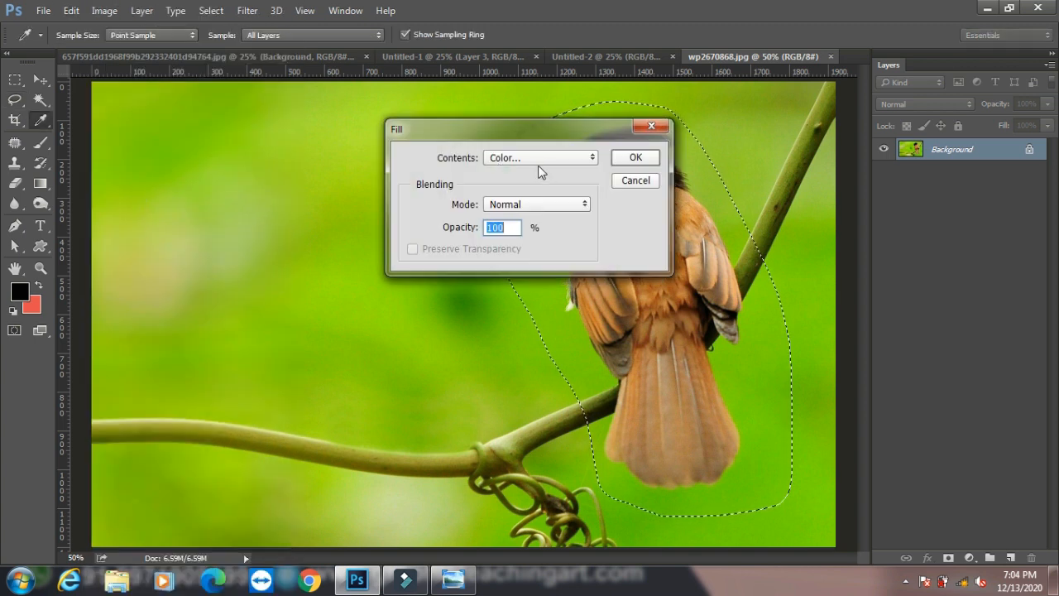
click(538, 158)
click(518, 209)
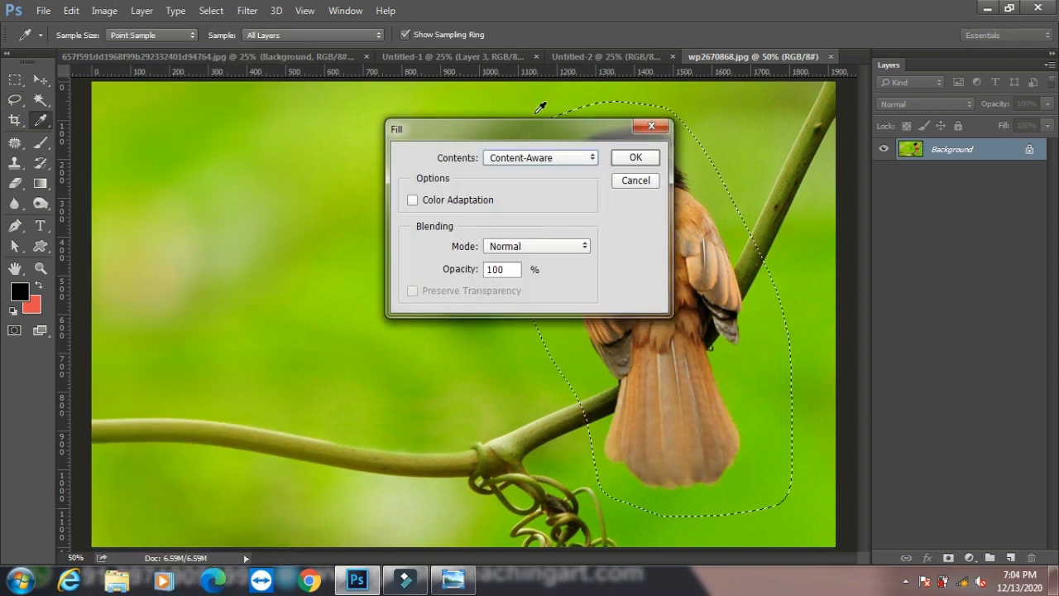
drag(530, 128, 312, 114)
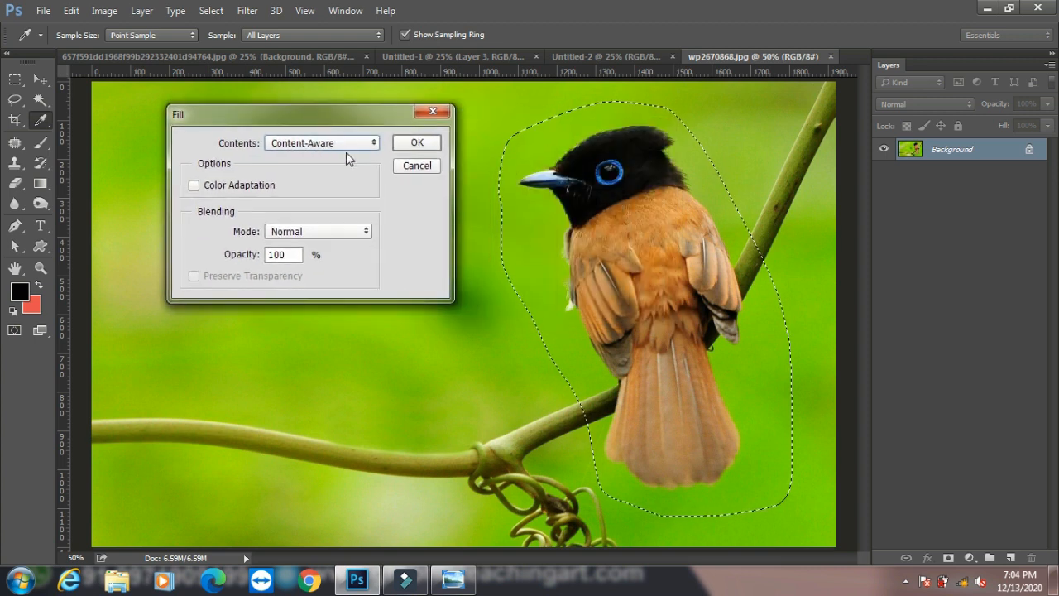
click(421, 142)
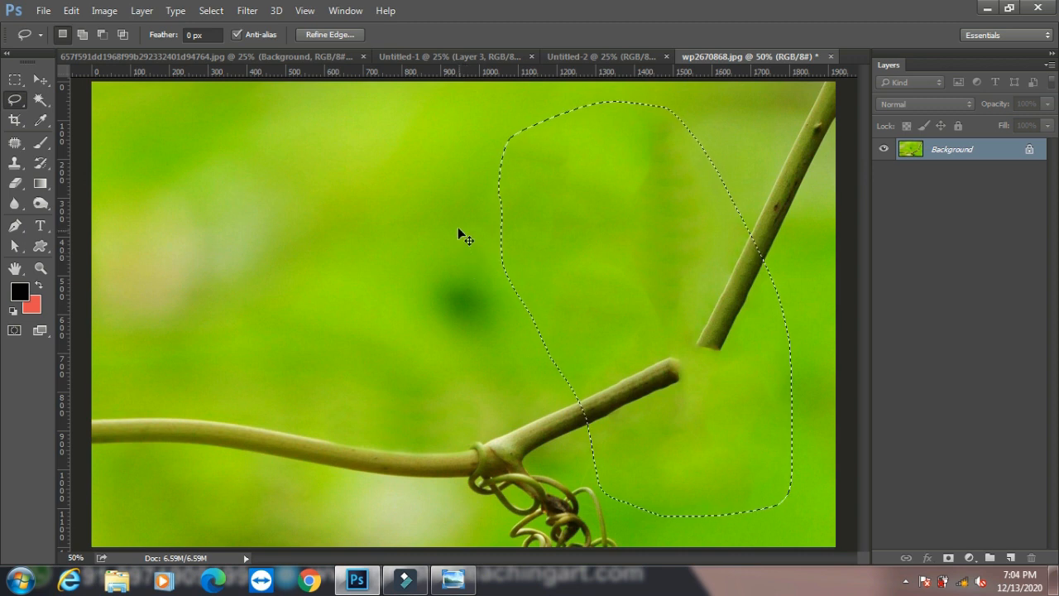
key(ctrl+d)
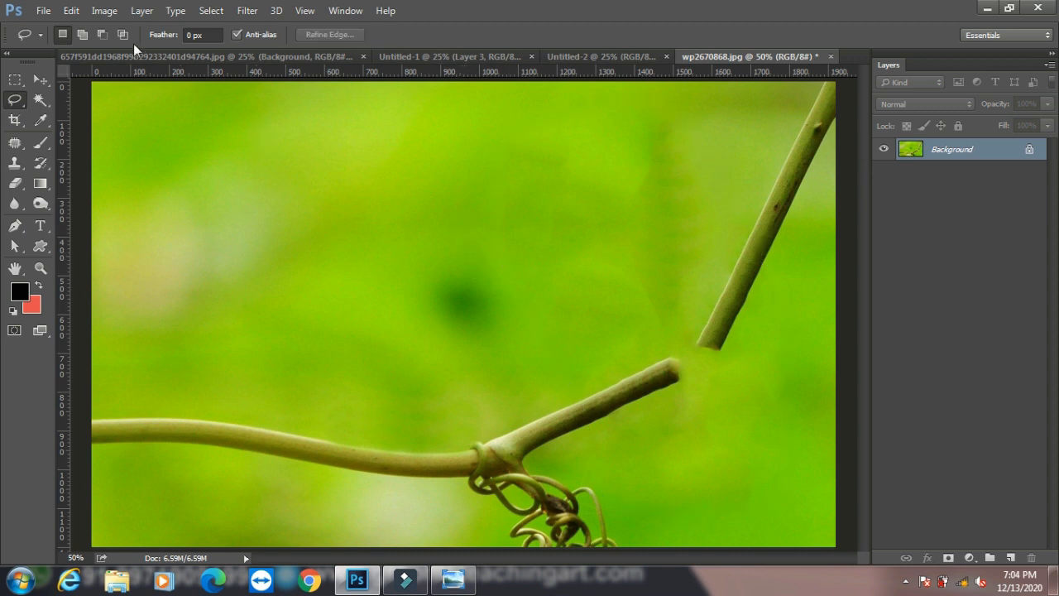
click(71, 9)
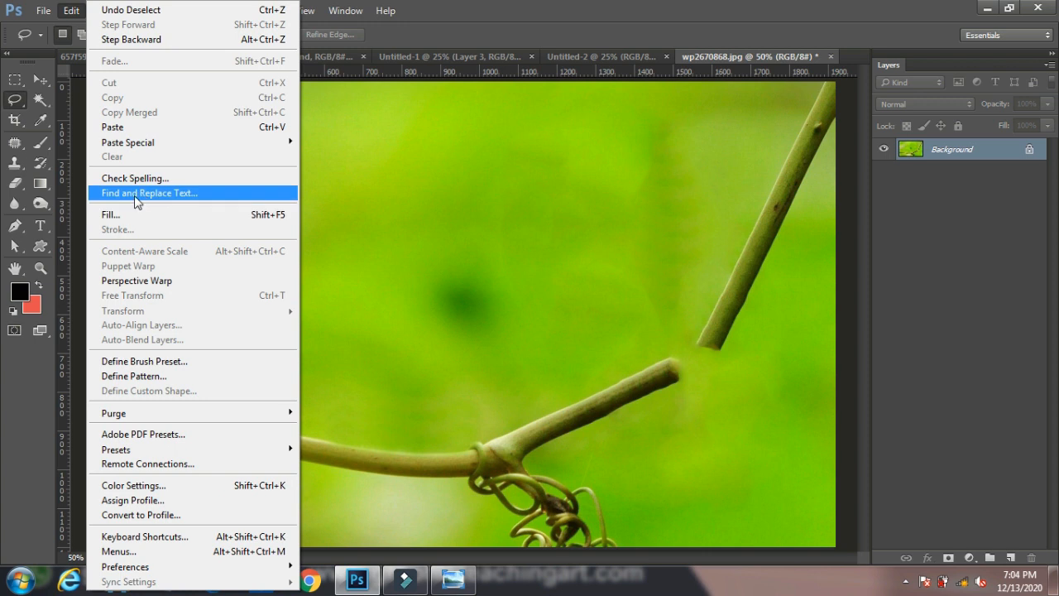
click(172, 225)
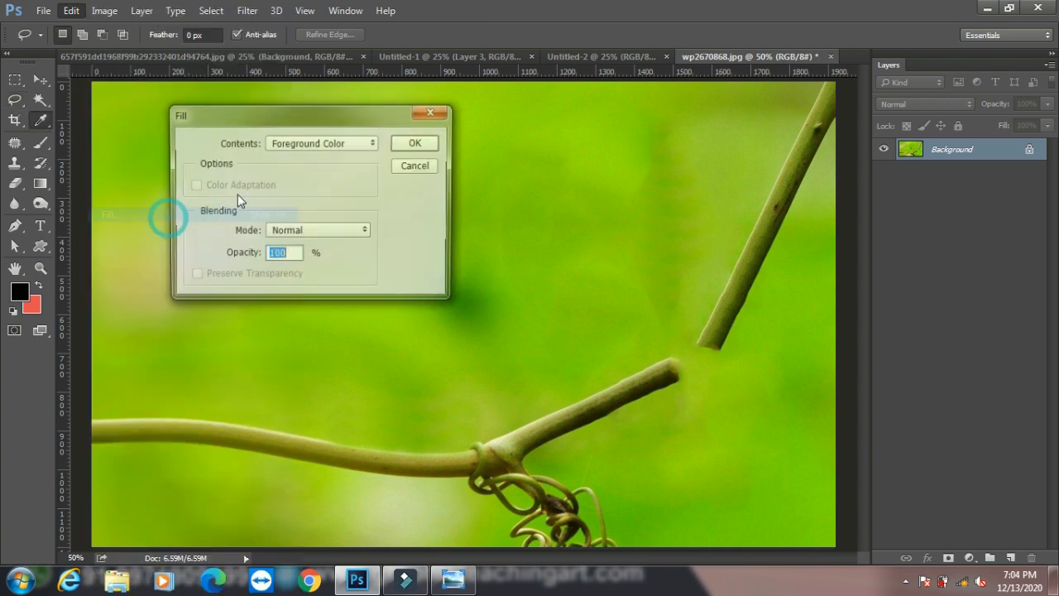
click(326, 144)
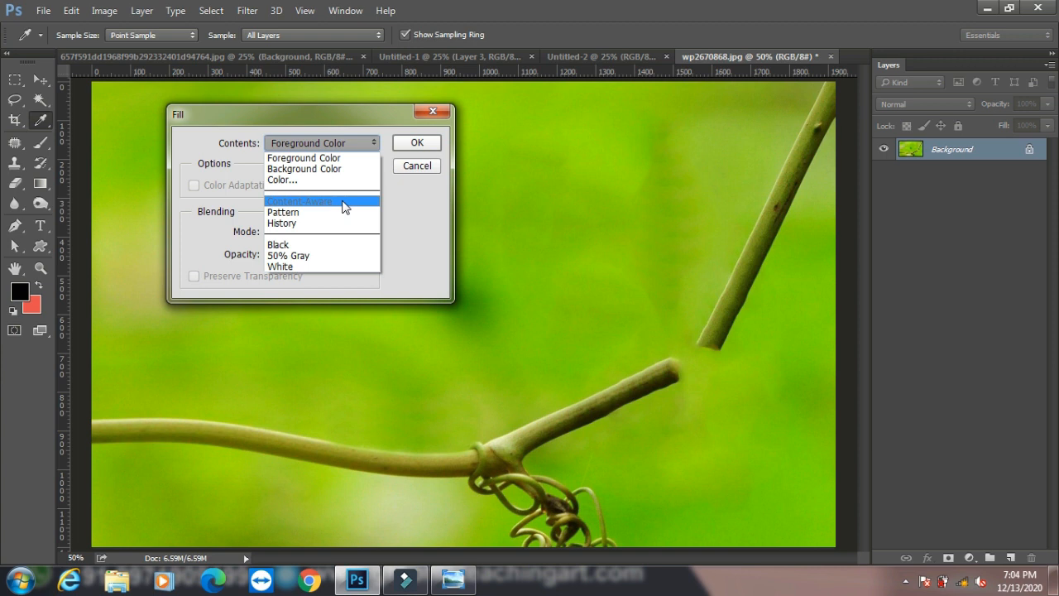
click(415, 160)
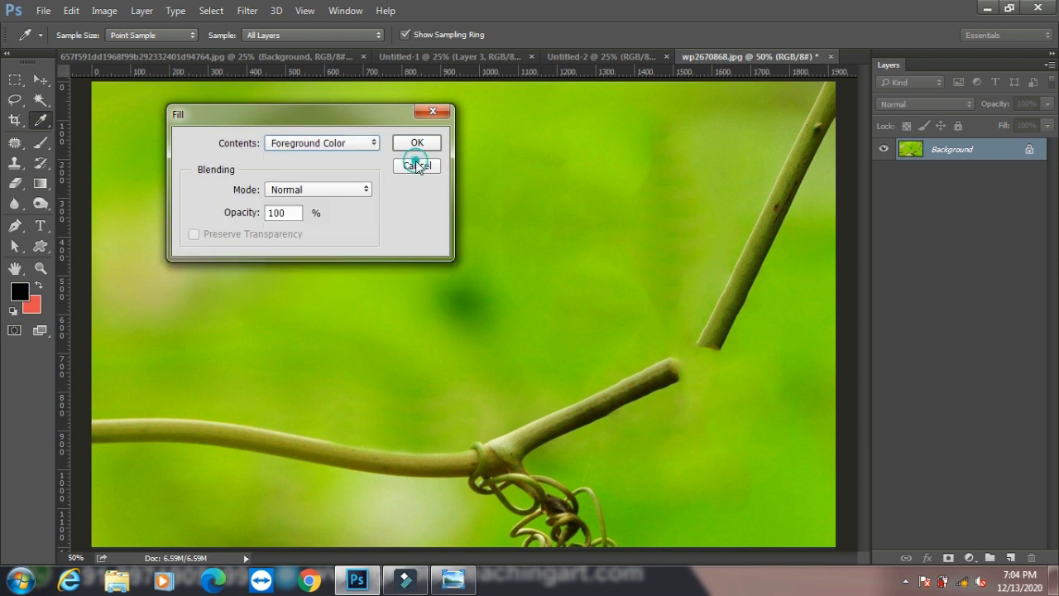